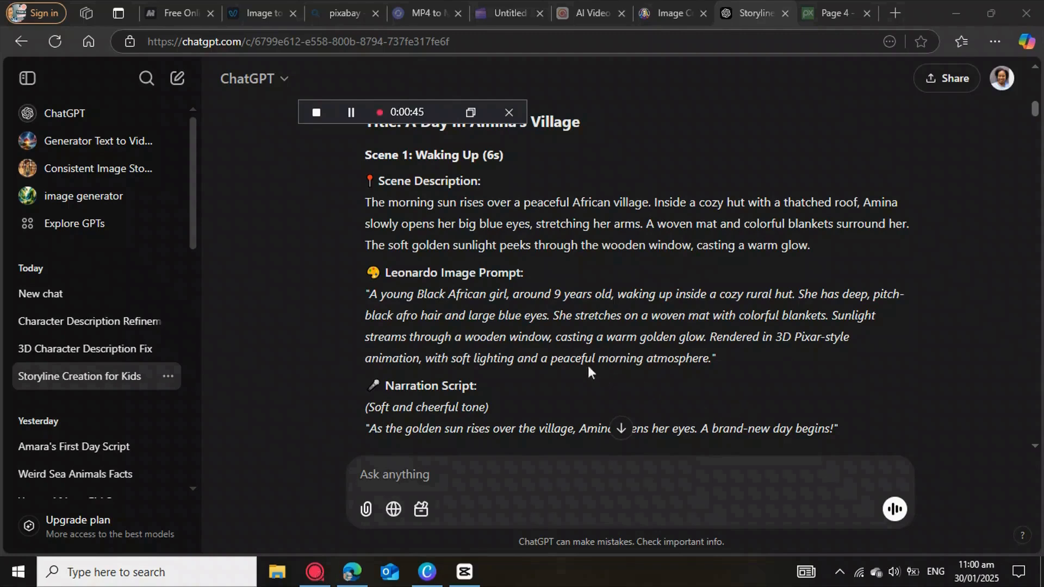
# Copy the Scene 1 Leonardo image prompt from the ChatGPT storyline and switch to Leonardo.Ai
pyautogui.moveTo(718, 360); pyautogui.dragTo(365, 295)
pyautogui.click(391, 252)
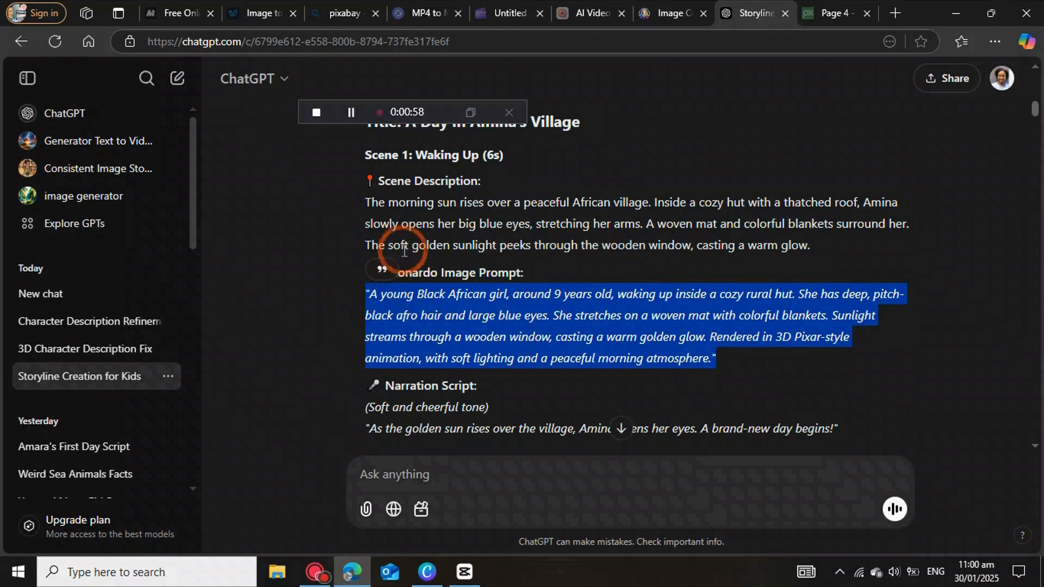
pyautogui.click(671, 13)
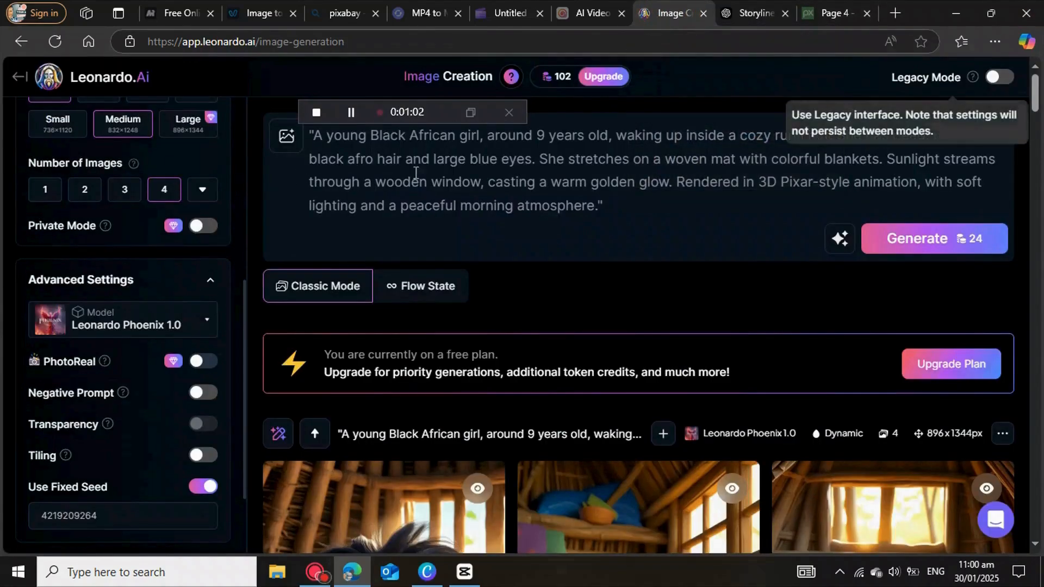
# Replace the existing image prompt with the copied Scene 1 prompt and generate four images
pyautogui.moveTo(611, 212); pyautogui.dragTo(275, 135)
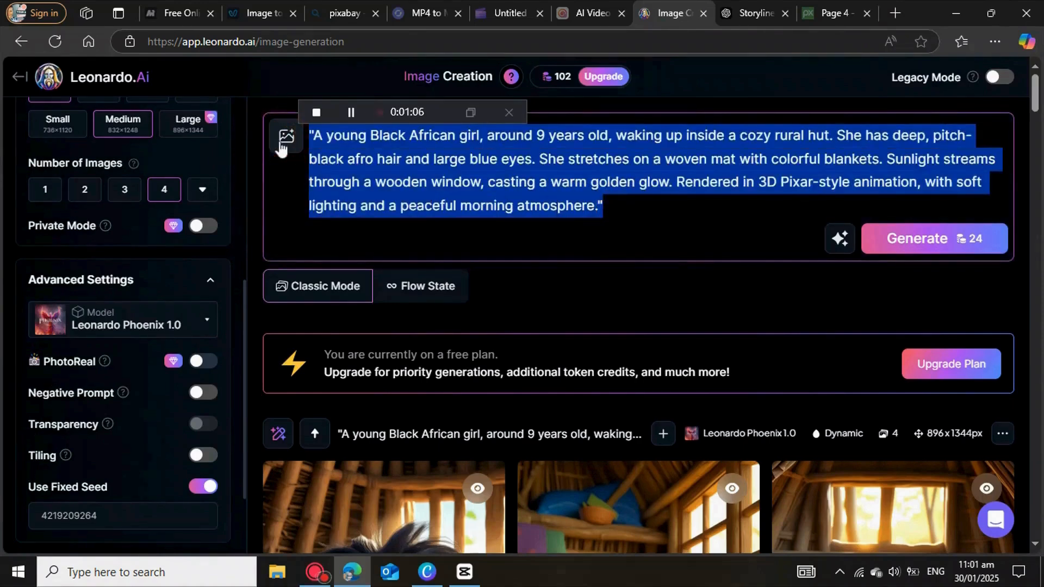
pyautogui.press('BackSpace')
pyautogui.rightClick(330, 142)
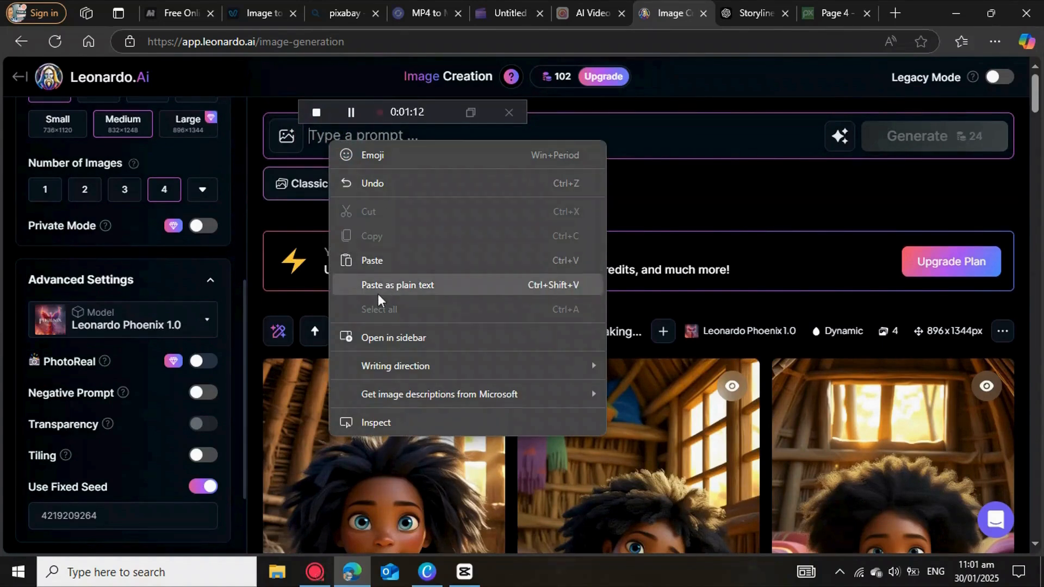
pyautogui.click(400, 262)
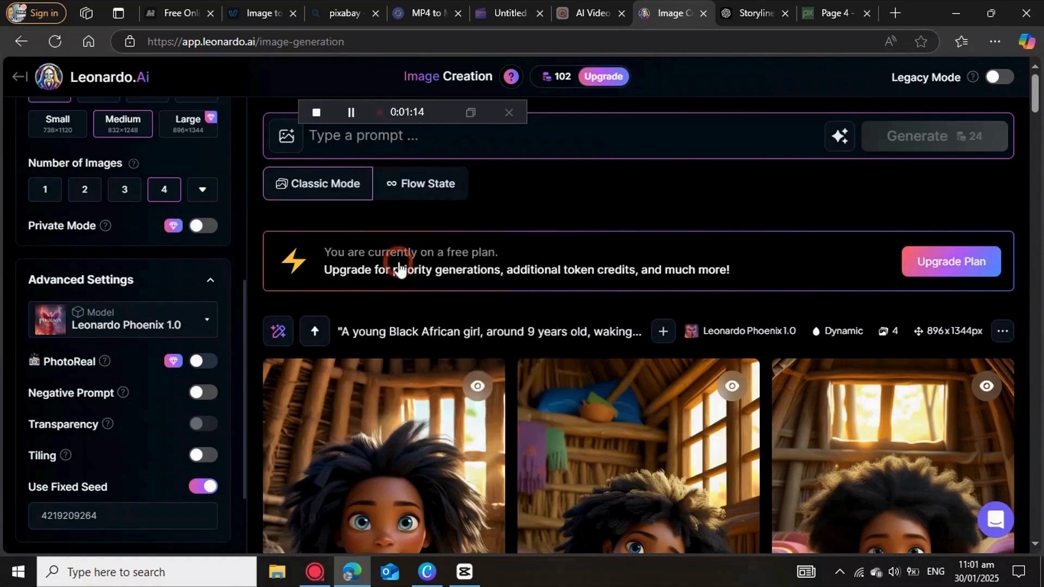
pyautogui.click(882, 246)
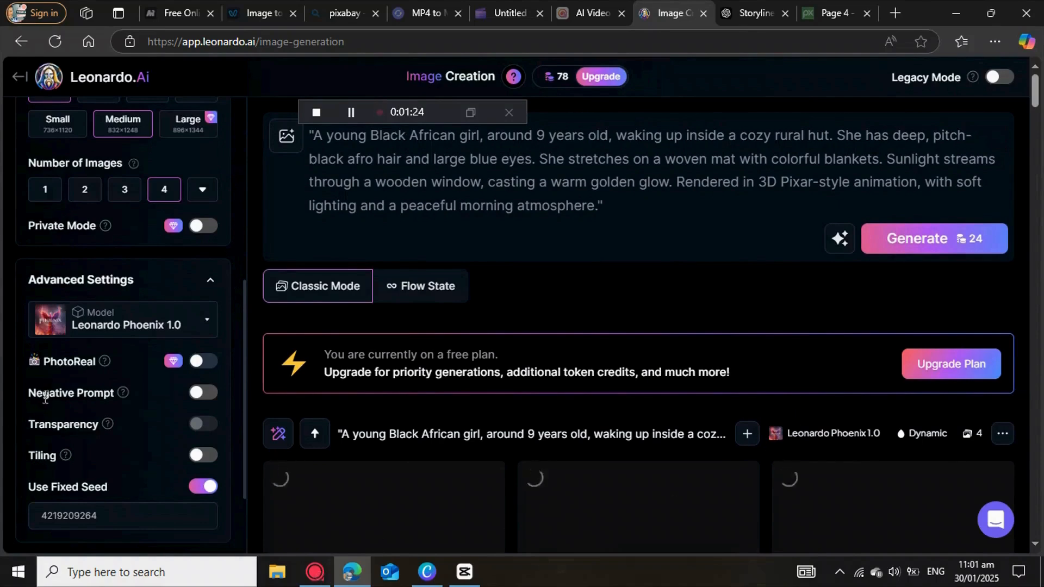
# Download the first two generated images of the girl lying on the mat in the hut
pyautogui.scroll(3, 174, 359)
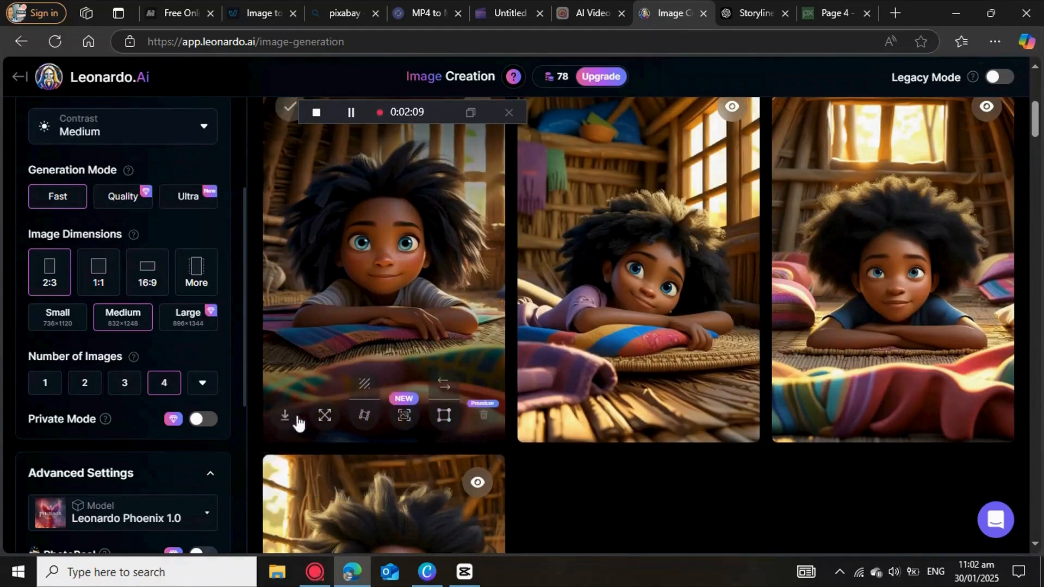
pyautogui.click(281, 419)
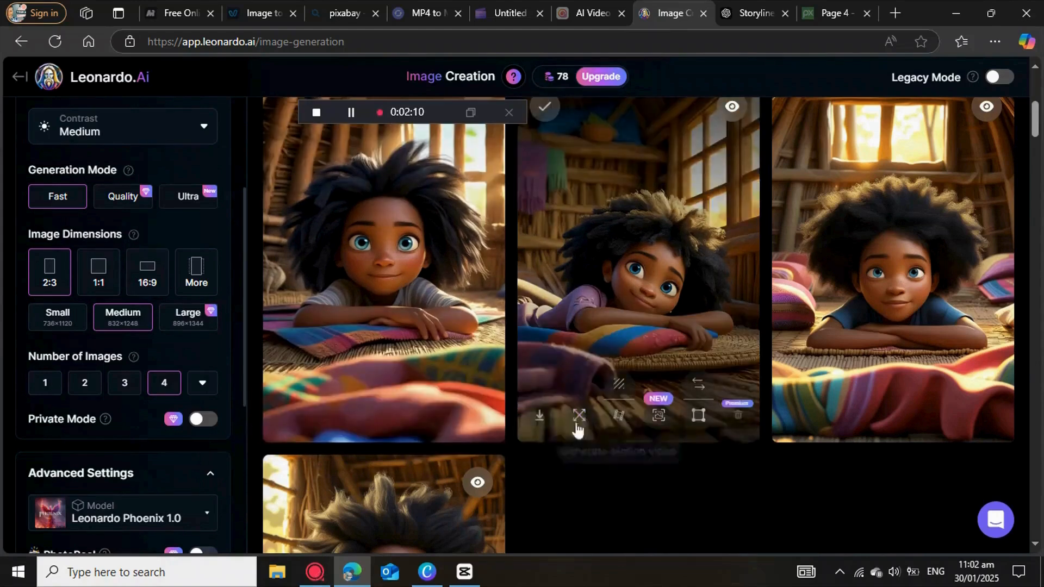
pyautogui.click(536, 420)
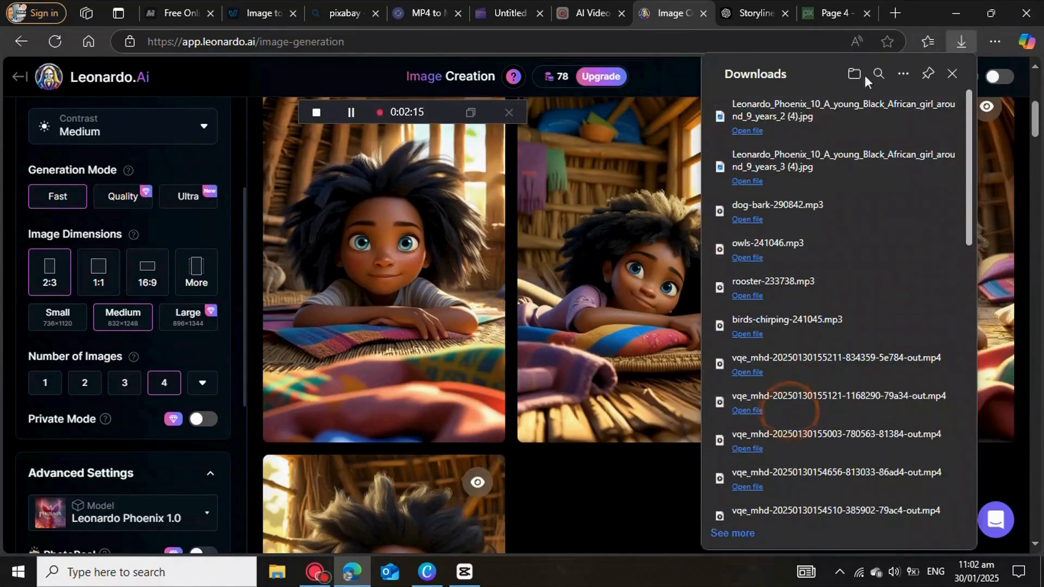
# Copy the Scene 2: Getting Ready image prompt from the ChatGPT storyline and return to Leonardo.Ai
pyautogui.click(745, 14)
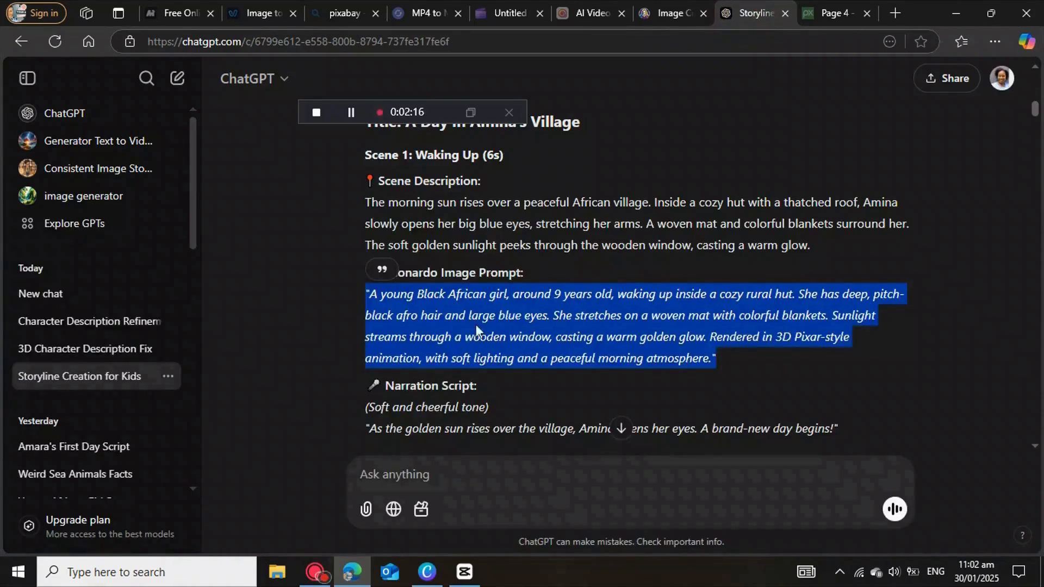
pyautogui.scroll(-5, 466, 341)
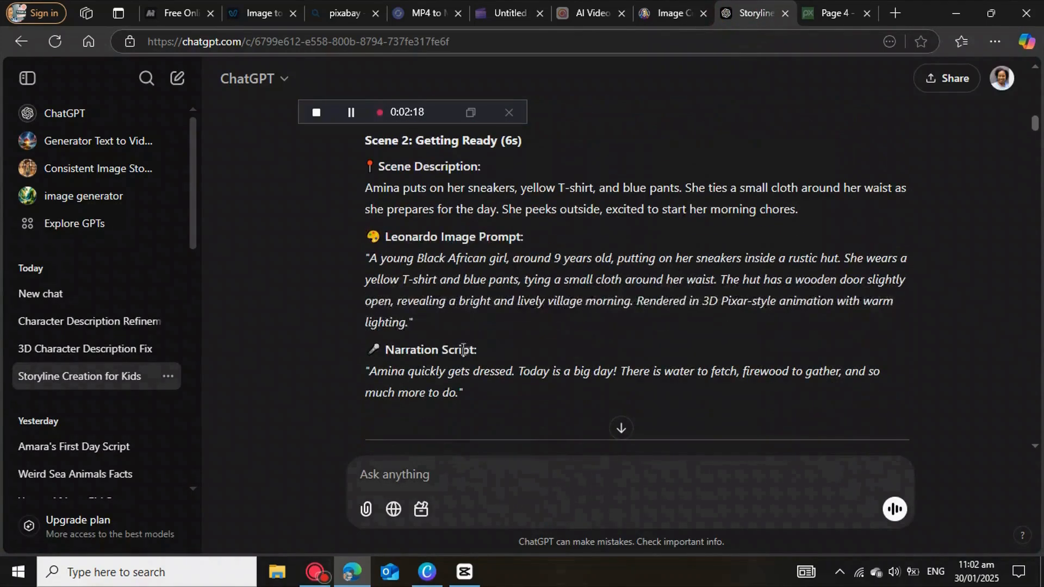
pyautogui.moveTo(419, 332); pyautogui.dragTo(367, 273)
pyautogui.click(403, 216)
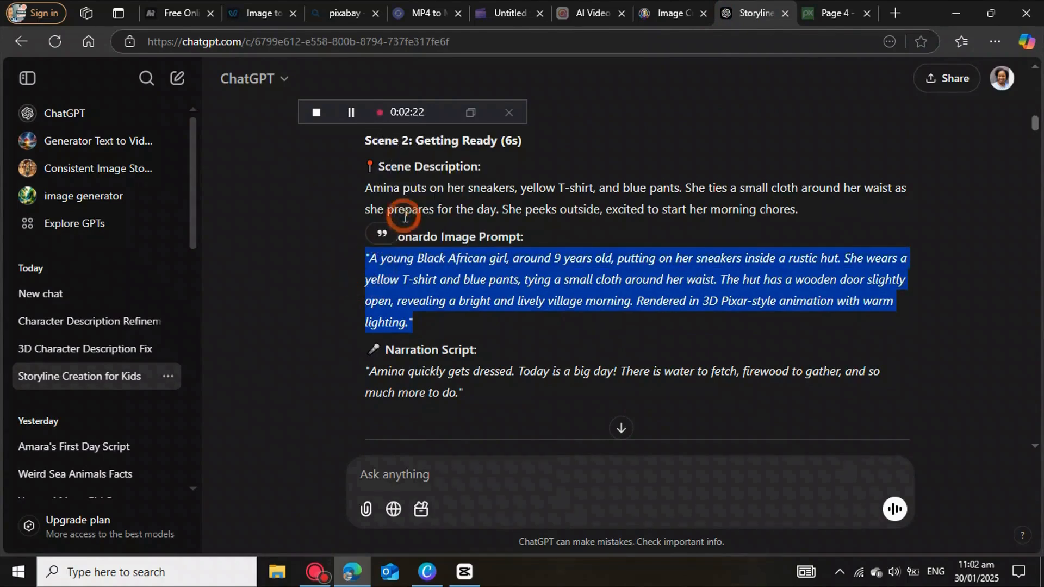
pyautogui.click(666, 15)
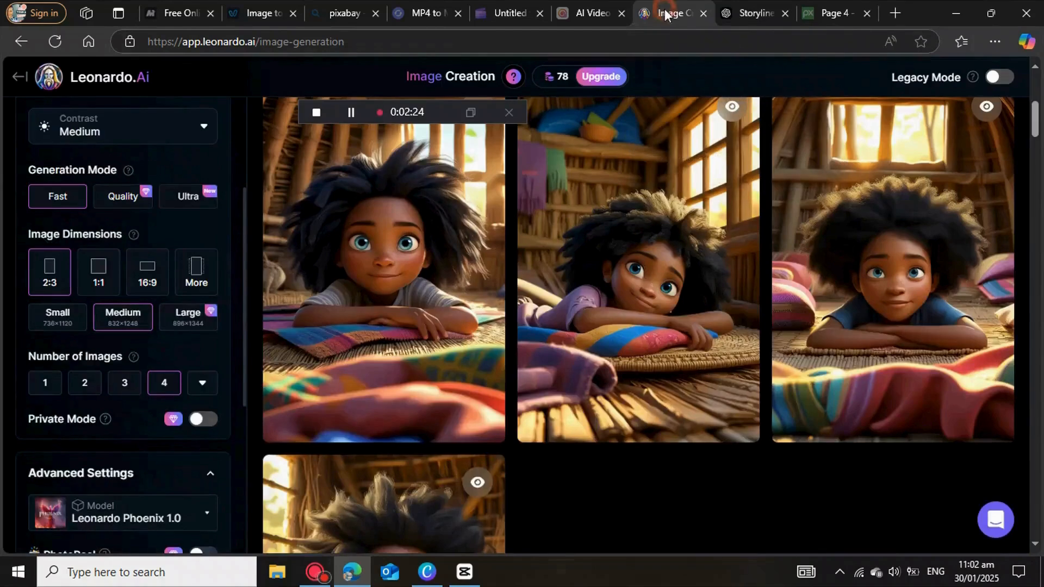
# Copy the seed of the generation showing the girl waking up in the hut
pyautogui.scroll(3, 655, 321)
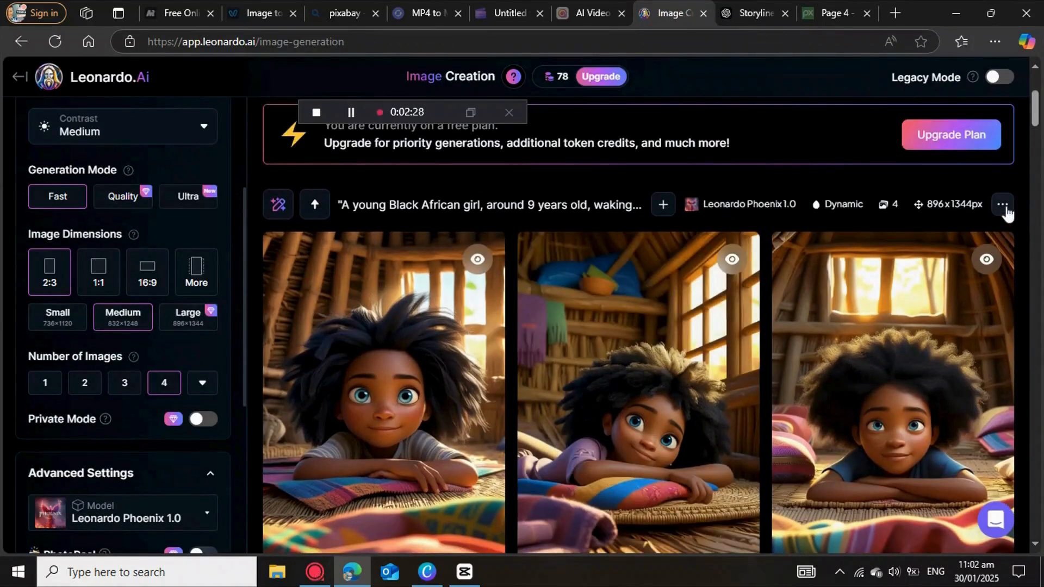
pyautogui.click(1003, 205)
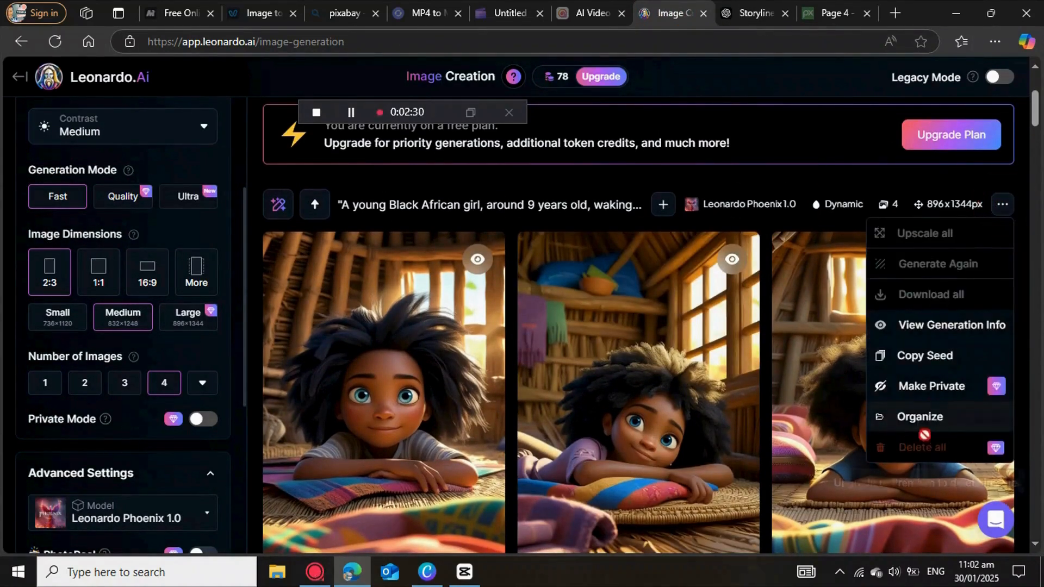
pyautogui.click(928, 363)
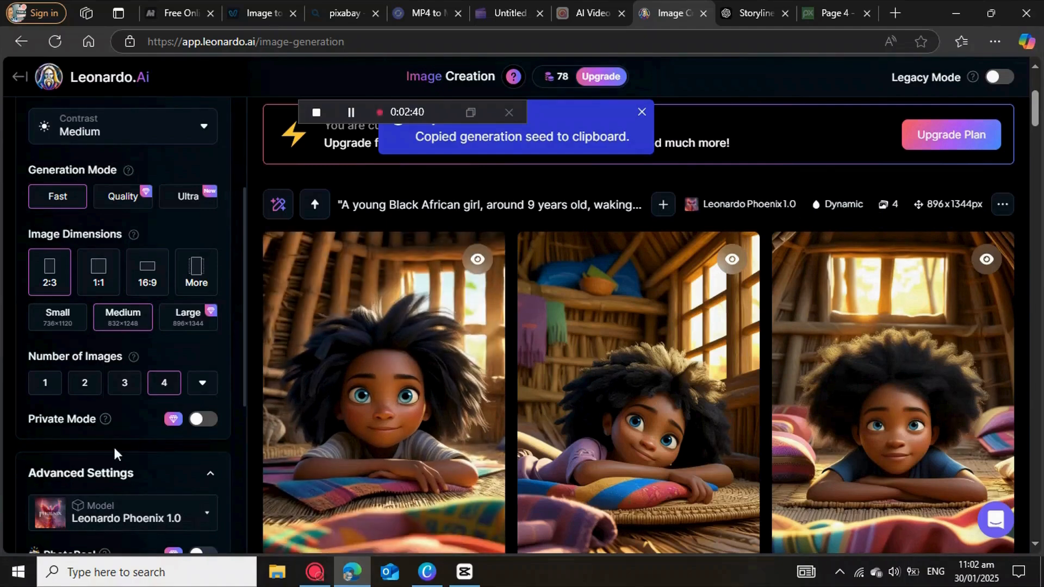
pyautogui.scroll(-3, 113, 445)
pyautogui.scroll(-2, 113, 445)
pyautogui.scroll(-2, 109, 450)
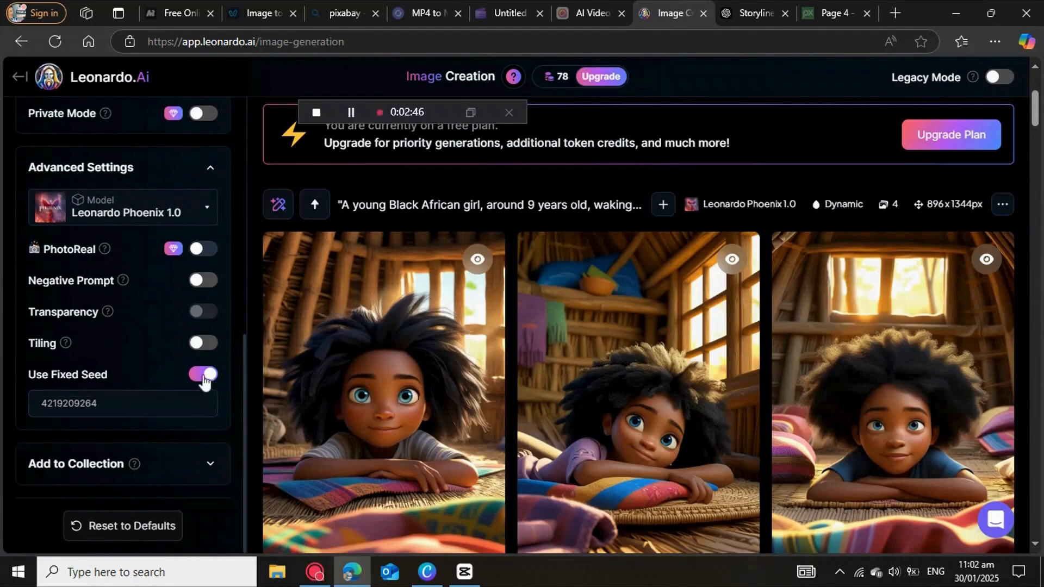
pyautogui.click(206, 375)
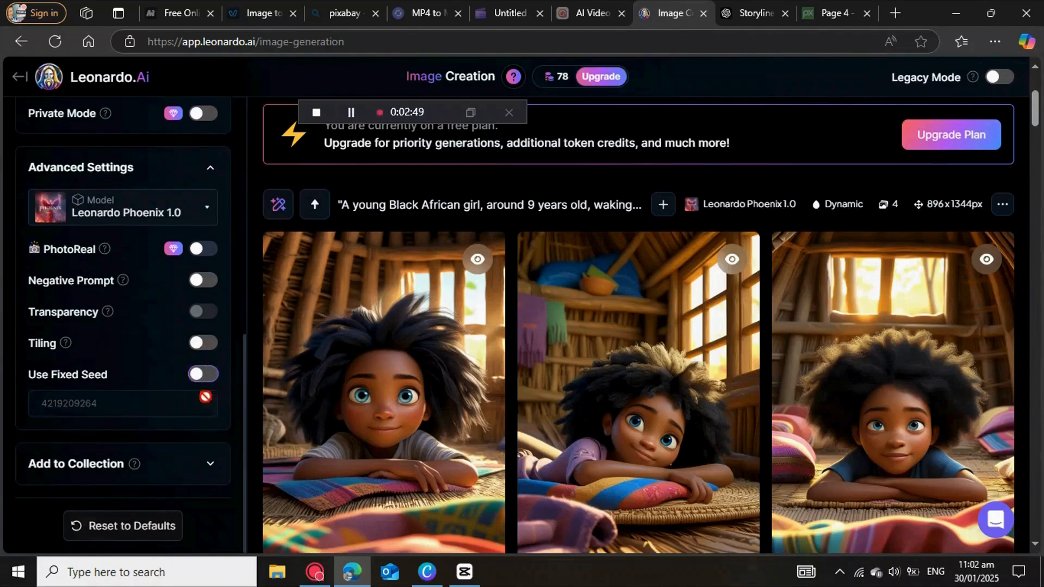
pyautogui.click(198, 375)
pyautogui.click(109, 404)
pyautogui.press('BackSpace')
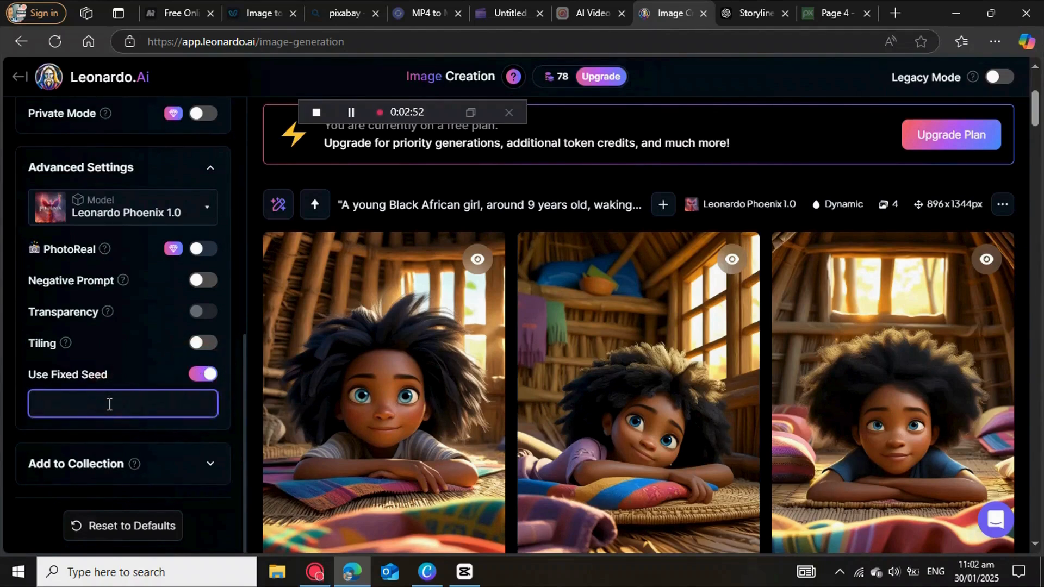
pyautogui.rightClick(109, 405)
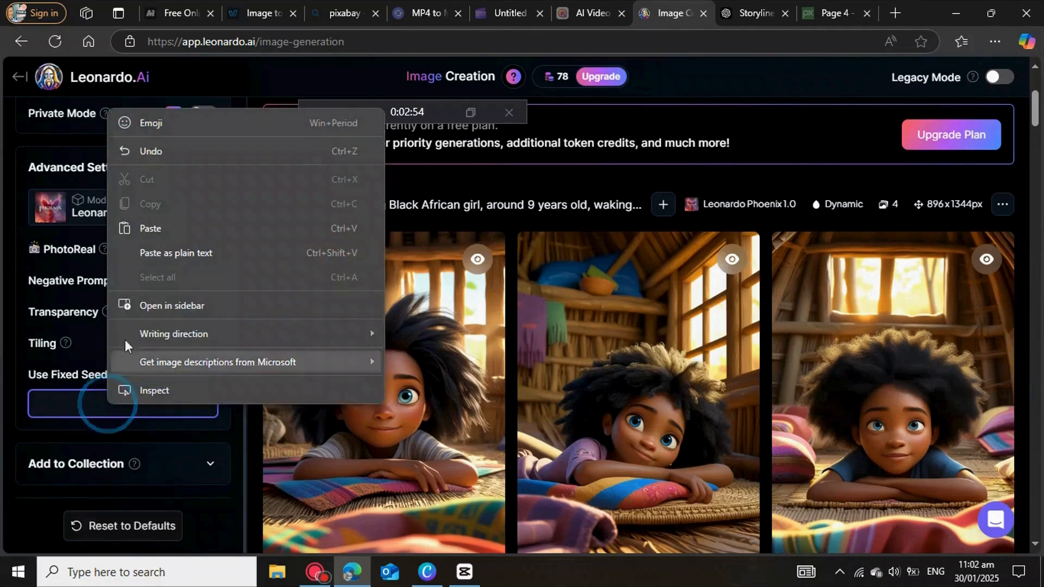
pyautogui.click(130, 227)
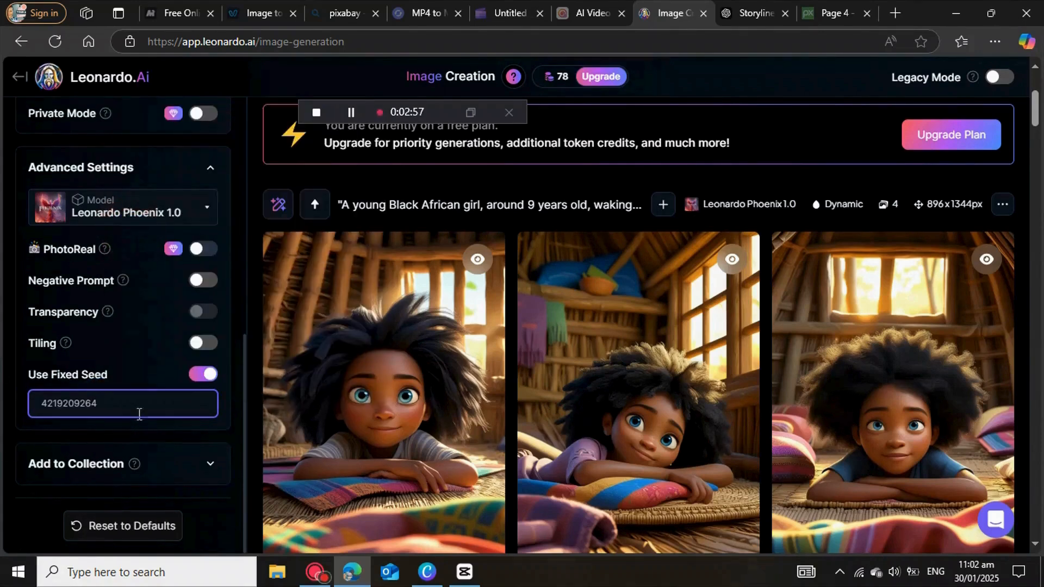
pyautogui.scroll(4, 630, 409)
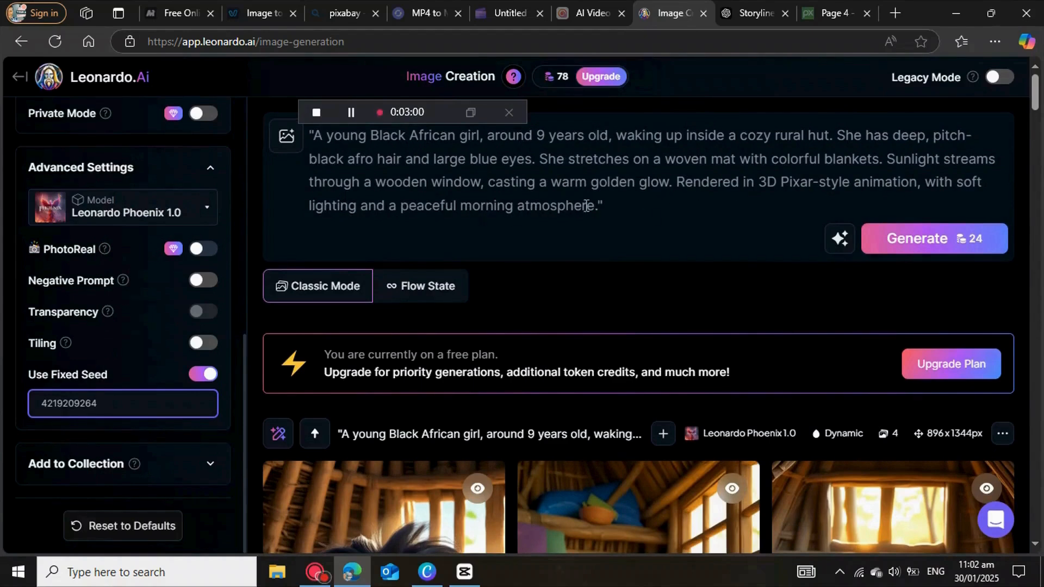
pyautogui.click(919, 243)
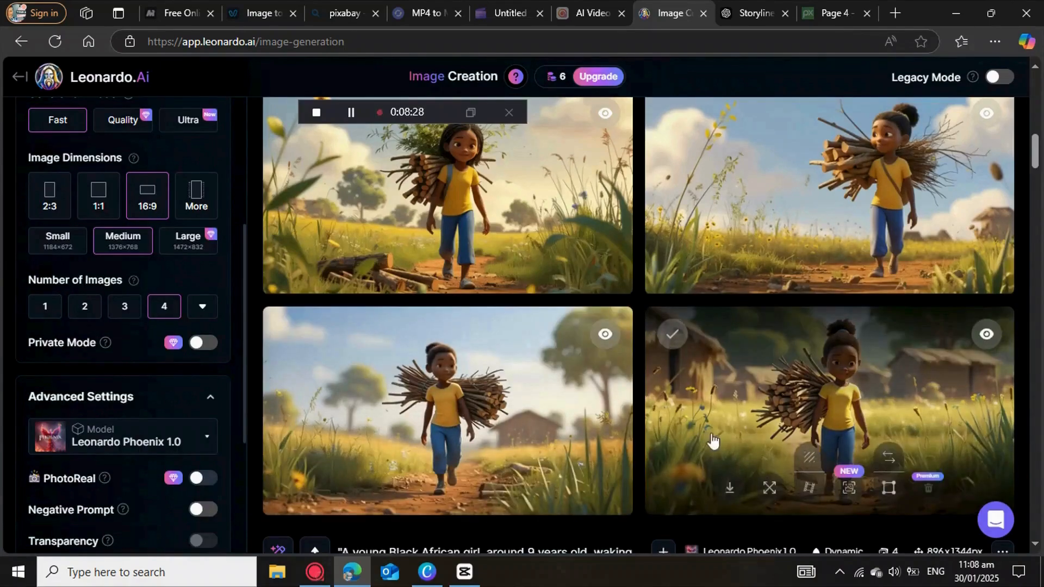
# Download the firewood image in which the girl walks in front of the village huts
pyautogui.scroll(-4, 501, 390)
pyautogui.scroll(3, 898, 420)
pyautogui.scroll(1, 876, 414)
pyautogui.moveTo(729, 419)
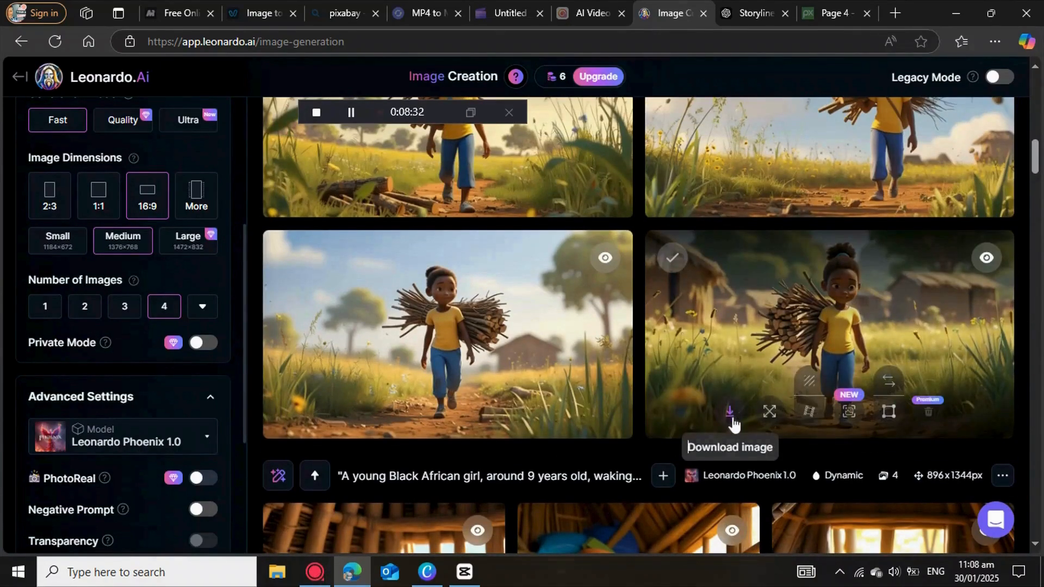
pyautogui.click(727, 415)
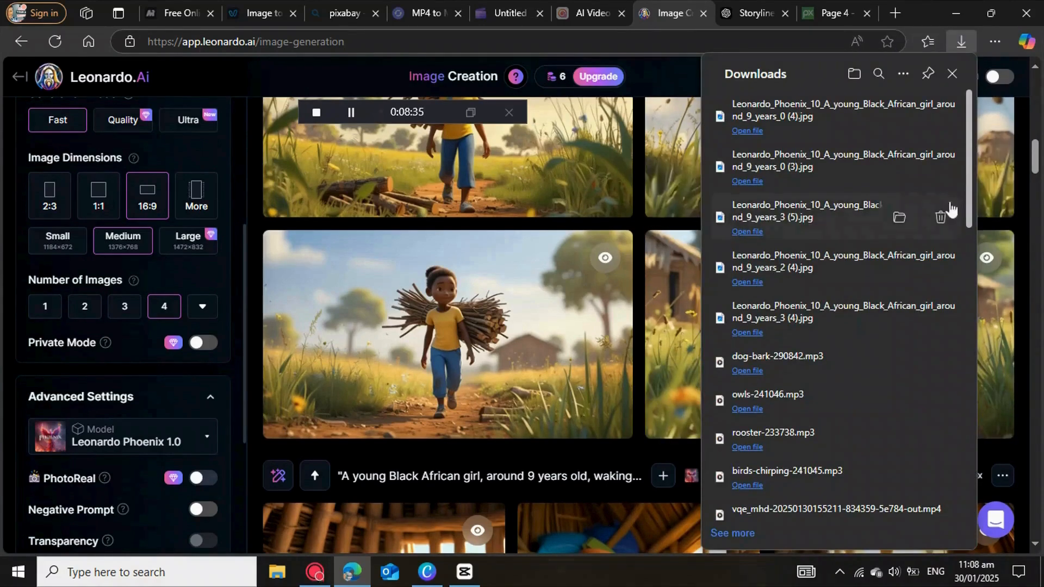
pyautogui.click(1011, 201)
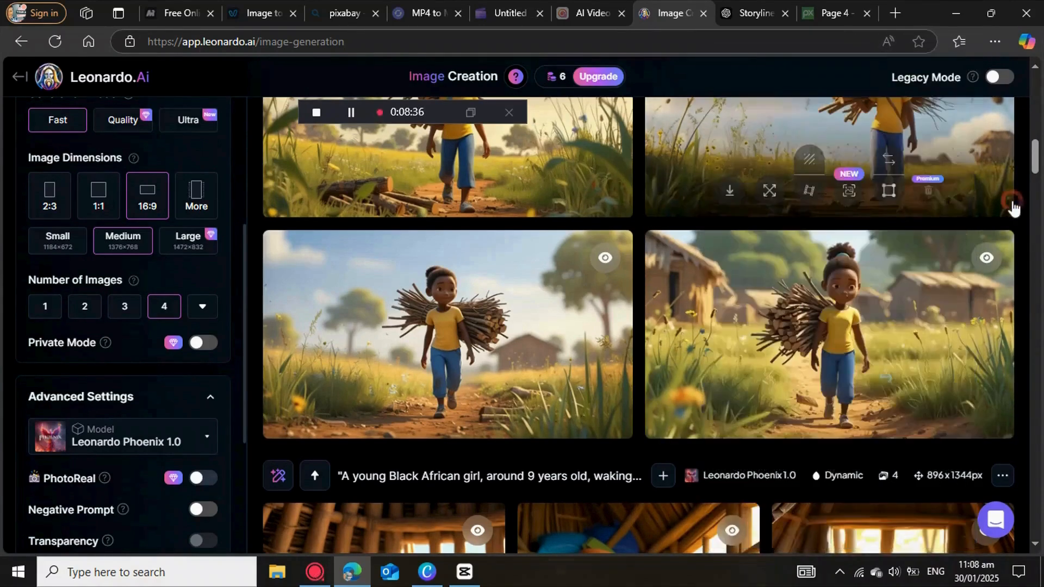
# Open the firewood image of the girl looking sideways at full size, download it and close the preview
pyautogui.click(732, 198)
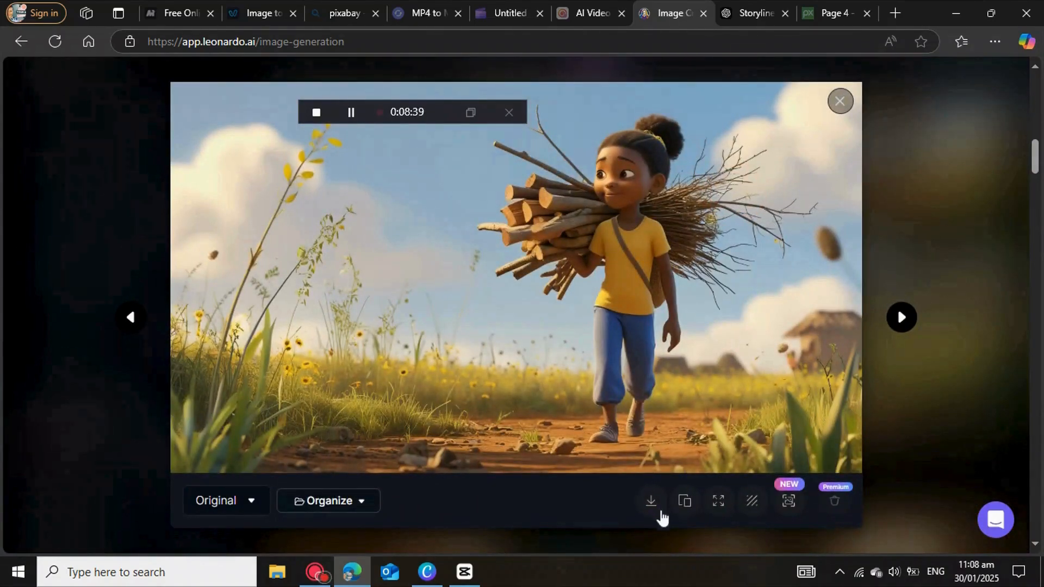
pyautogui.click(653, 503)
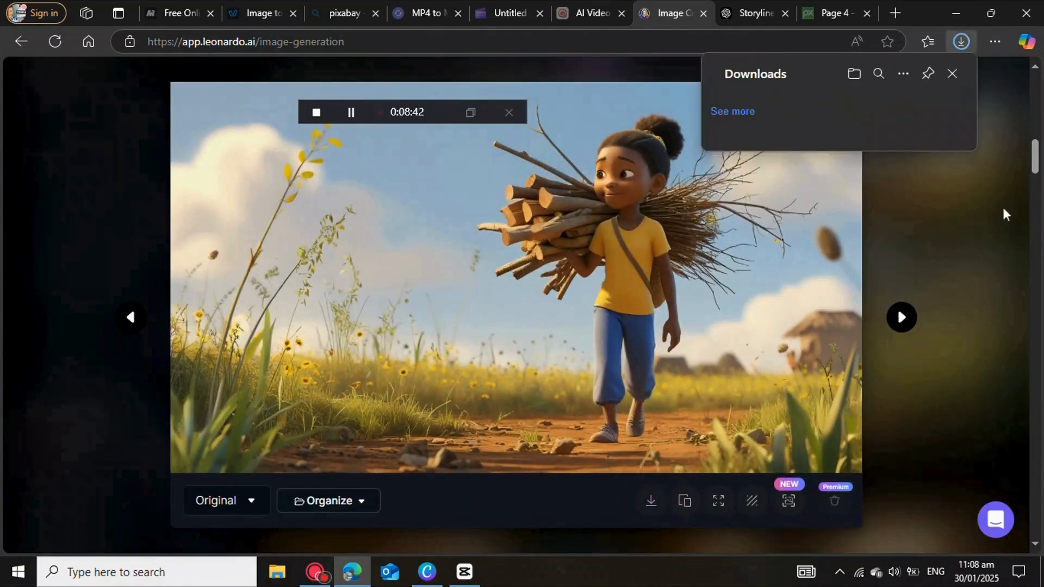
pyautogui.click(1017, 161)
pyautogui.click(840, 102)
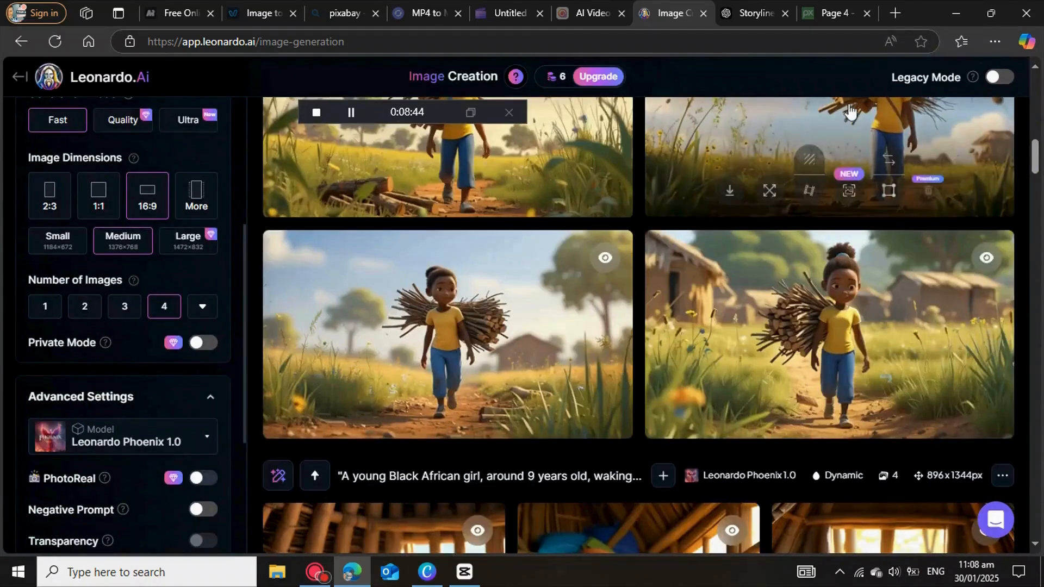
# Download the image of the girl in yellow and the boy in grey sharing a bowl of food
pyautogui.scroll(2, 688, 253)
pyautogui.scroll(3, 688, 253)
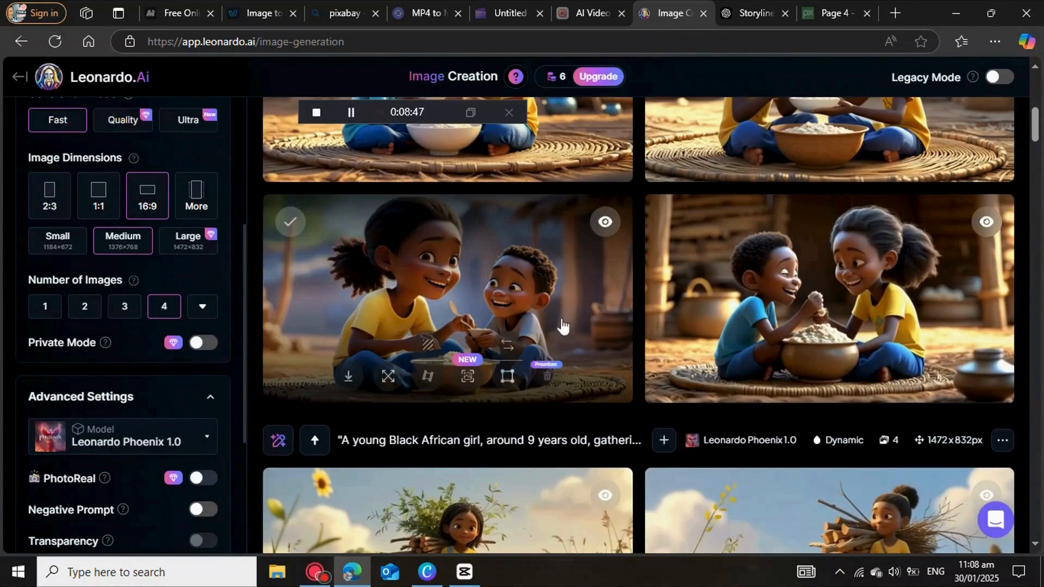
pyautogui.click(351, 380)
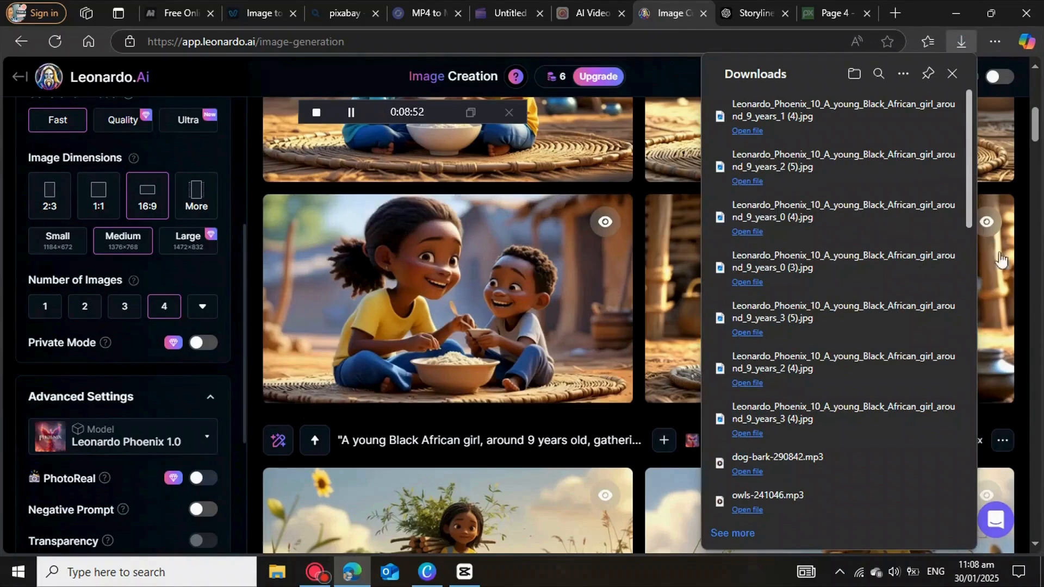
# Examine the generated images of the two children sharing a meal one by one at full size
pyautogui.click(1008, 274)
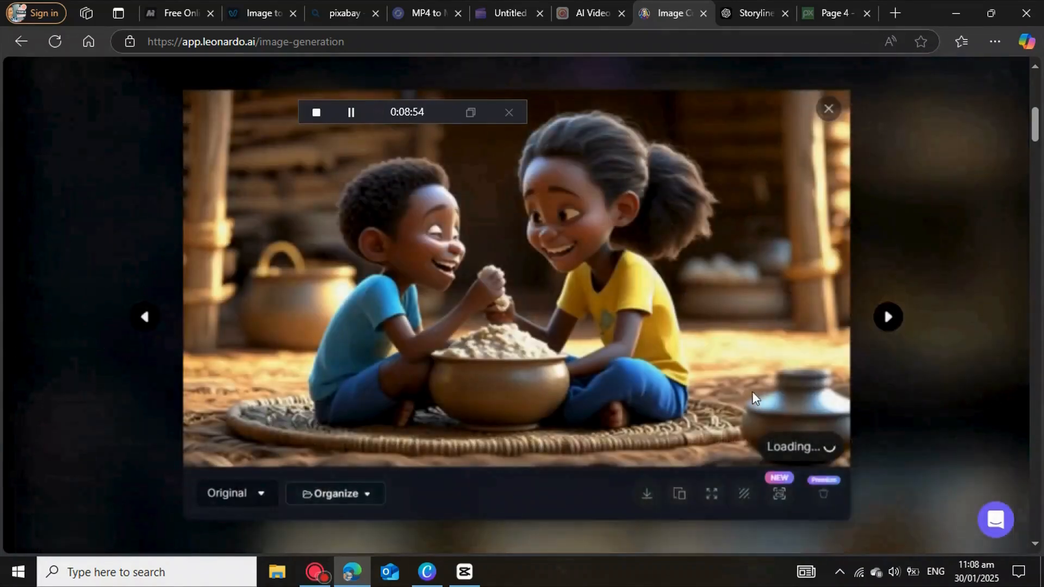
pyautogui.click(900, 323)
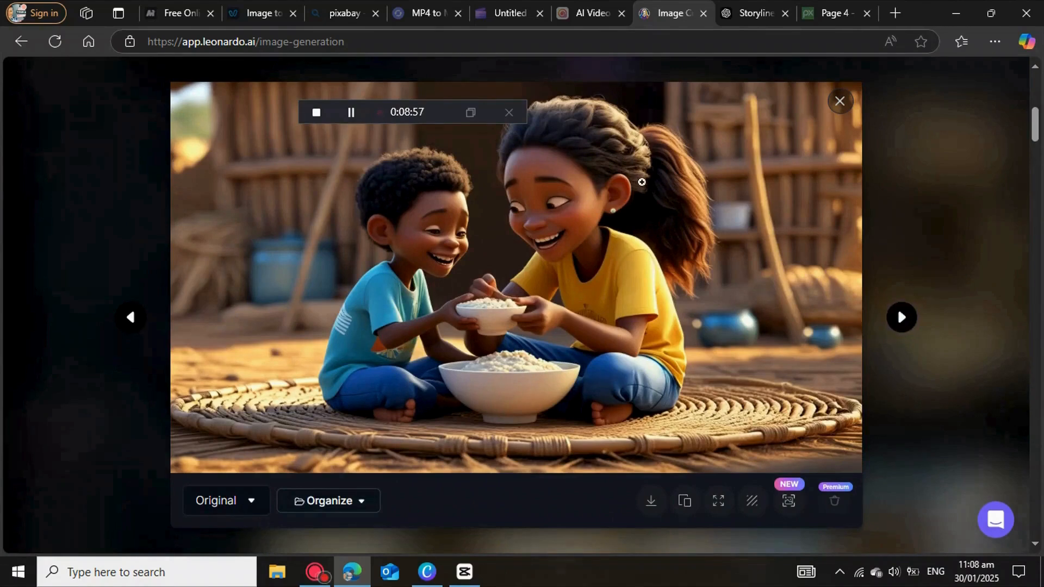
pyautogui.click(900, 318)
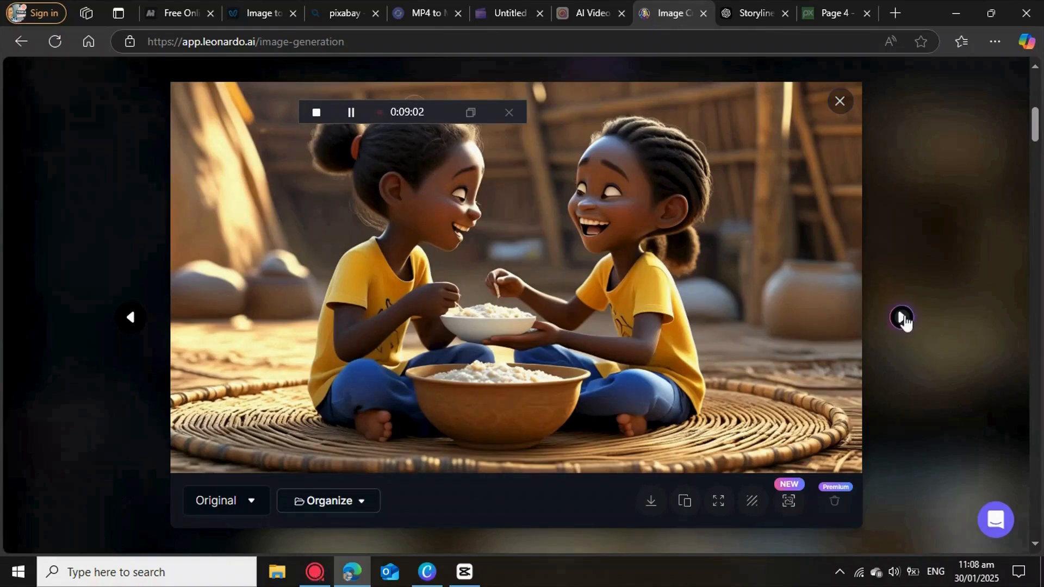
pyautogui.click(901, 319)
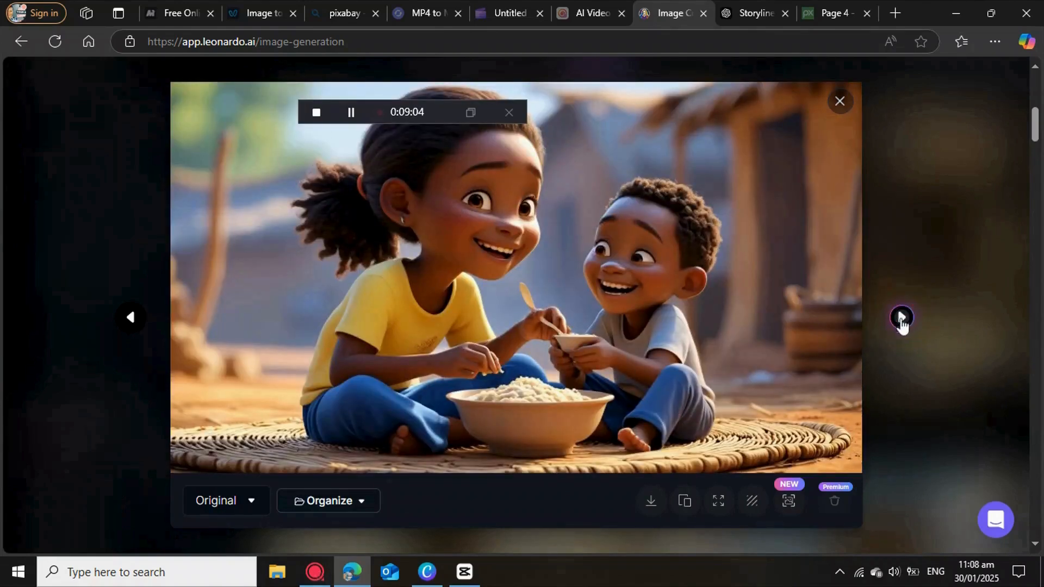
# Download the full-size image of the girl in yellow and the boy in grey eating beside the huts, and close the preview
pyautogui.click(652, 503)
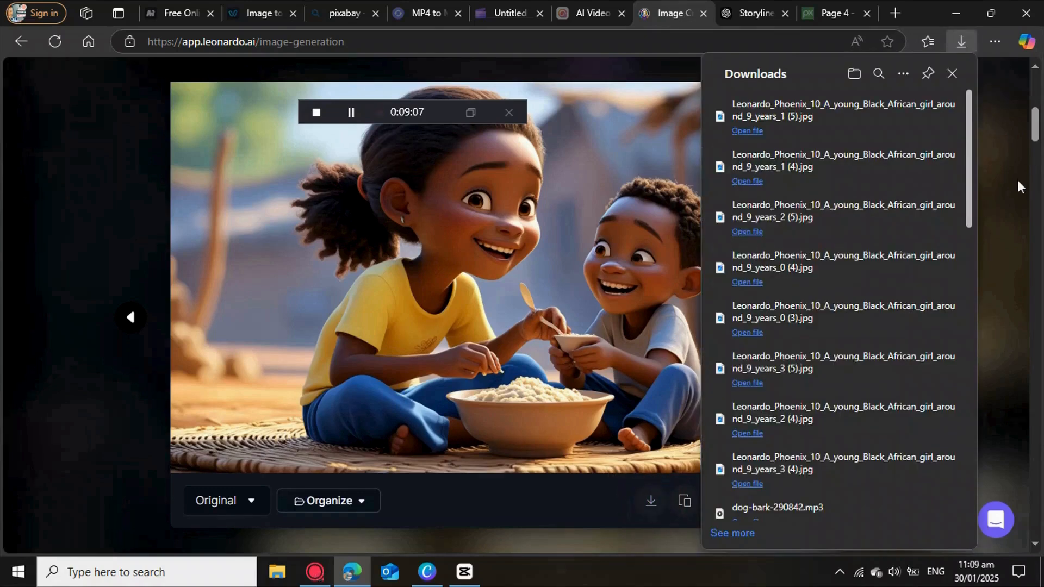
pyautogui.click(1018, 182)
pyautogui.click(937, 213)
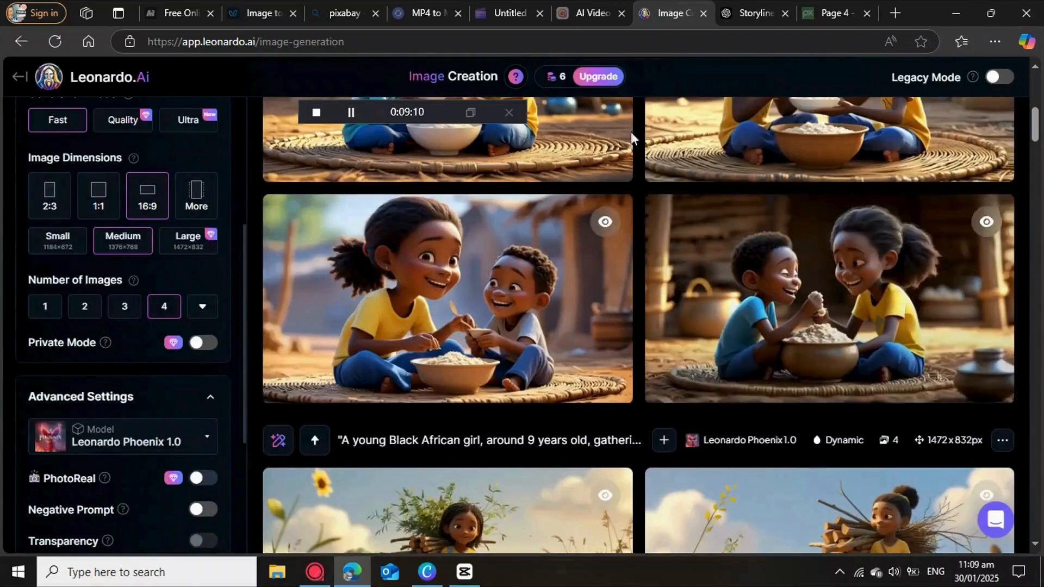
pyautogui.moveTo(350, 277)
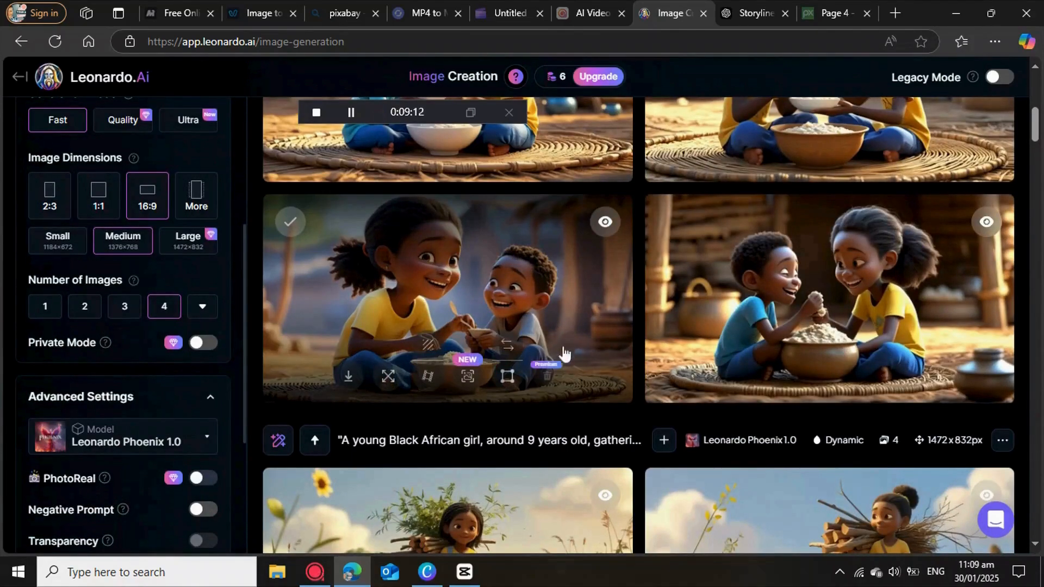
pyautogui.moveTo(679, 348)
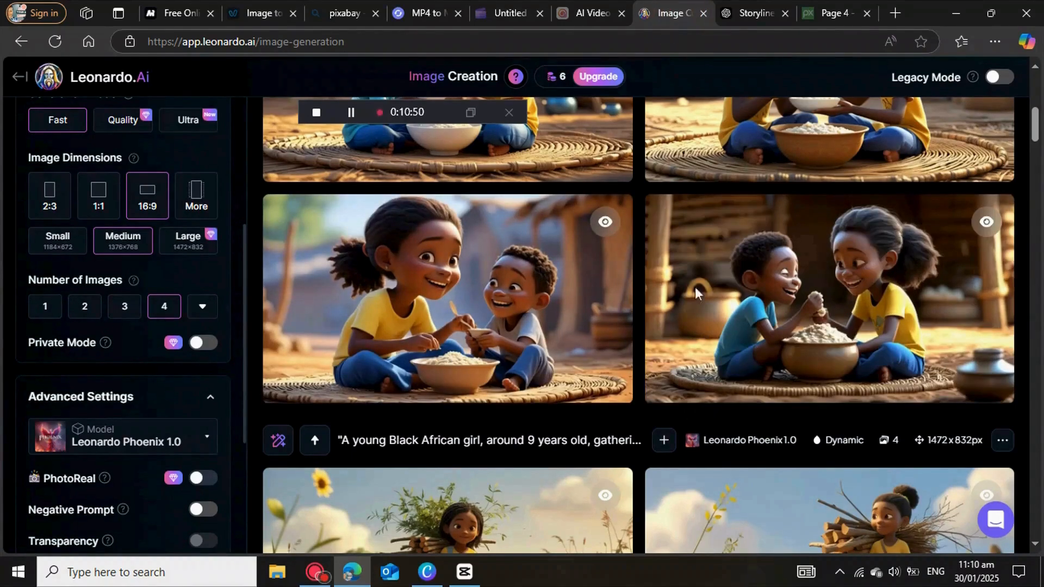
pyautogui.moveTo(696, 294)
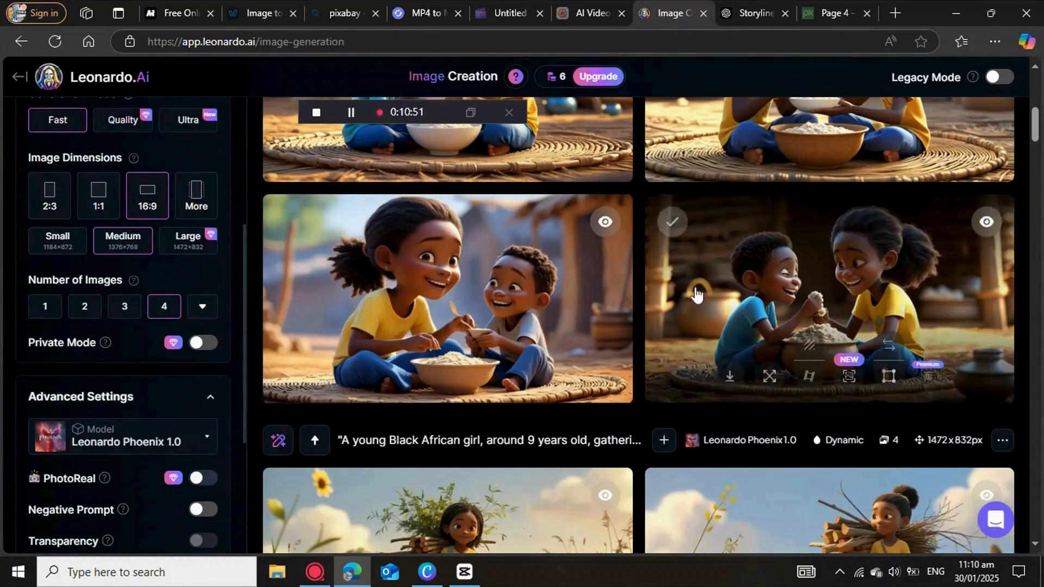
# Switch to Vidu's Image to Video page and upload Leonardo_Phoenix_10_A_young_Black_African_girl_around_9_years_2 (4) as the starting image
pyautogui.click(265, 15)
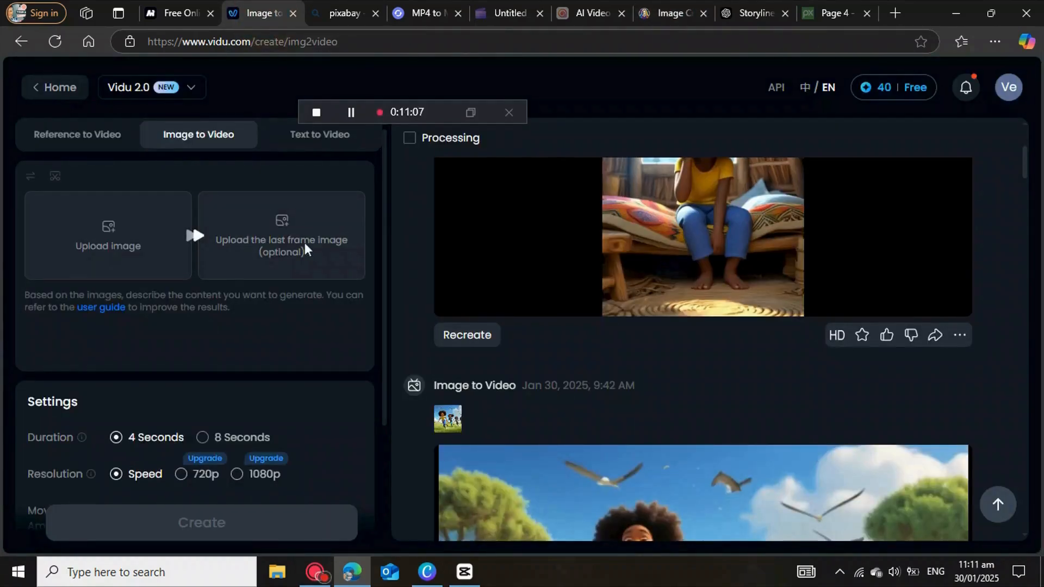
pyautogui.click(133, 242)
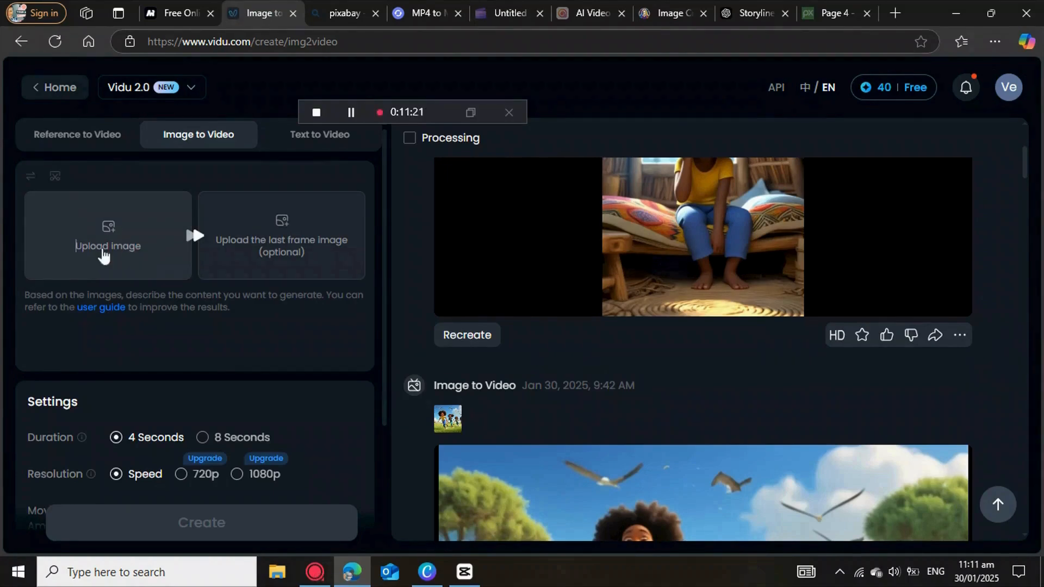
pyautogui.click(101, 248)
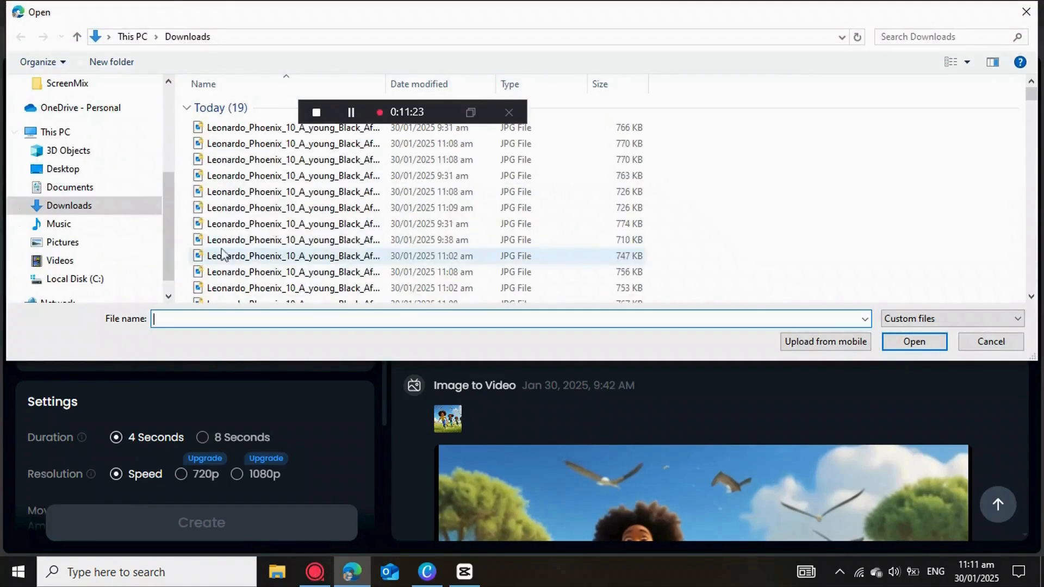
pyautogui.click(266, 260)
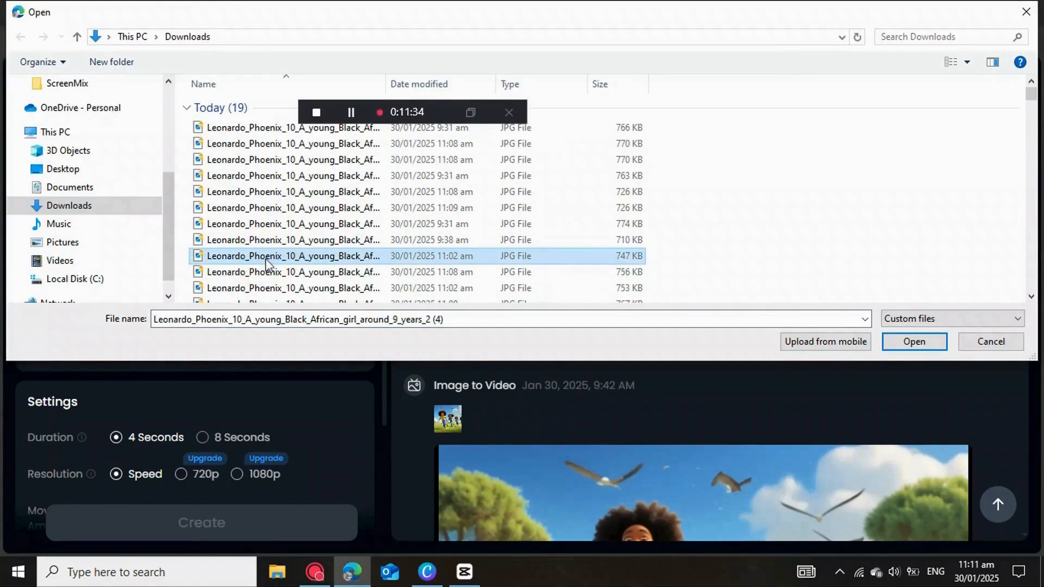
pyautogui.click(915, 342)
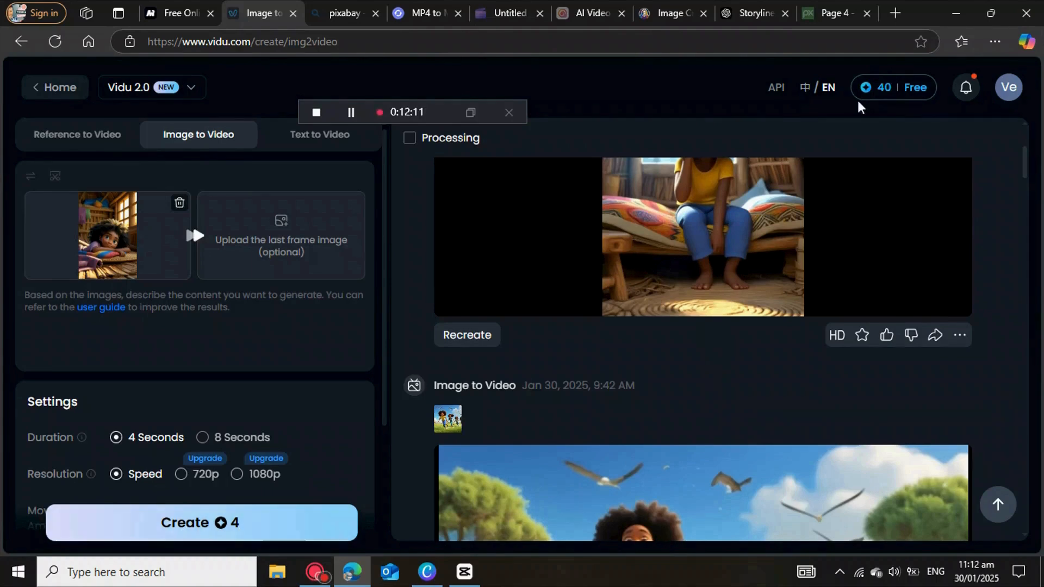
# Generate a video from the uploaded image of the girl lying on the mat and download the result after previewing it
pyautogui.moveTo(881, 89)
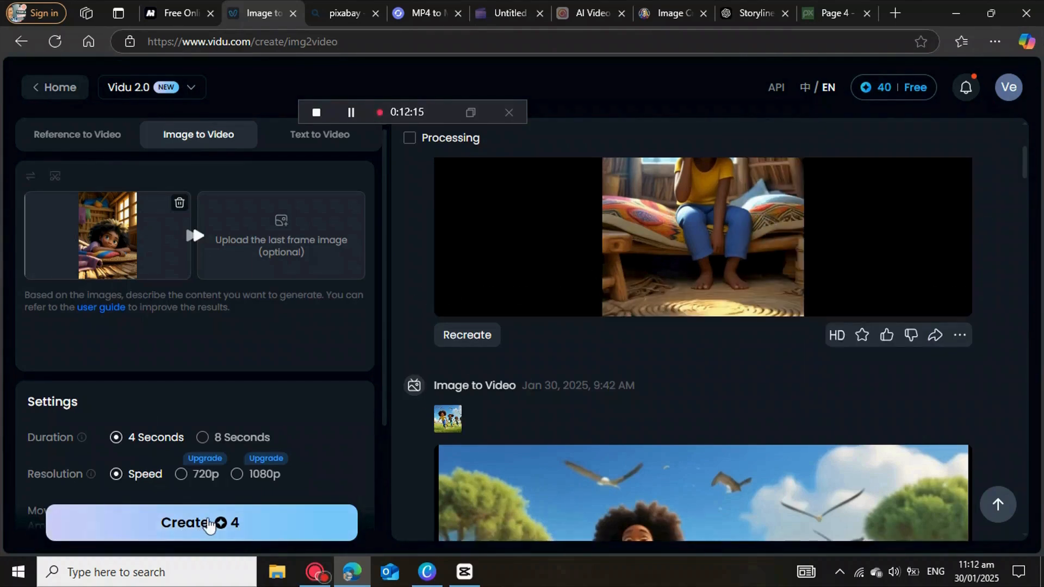
pyautogui.click(196, 523)
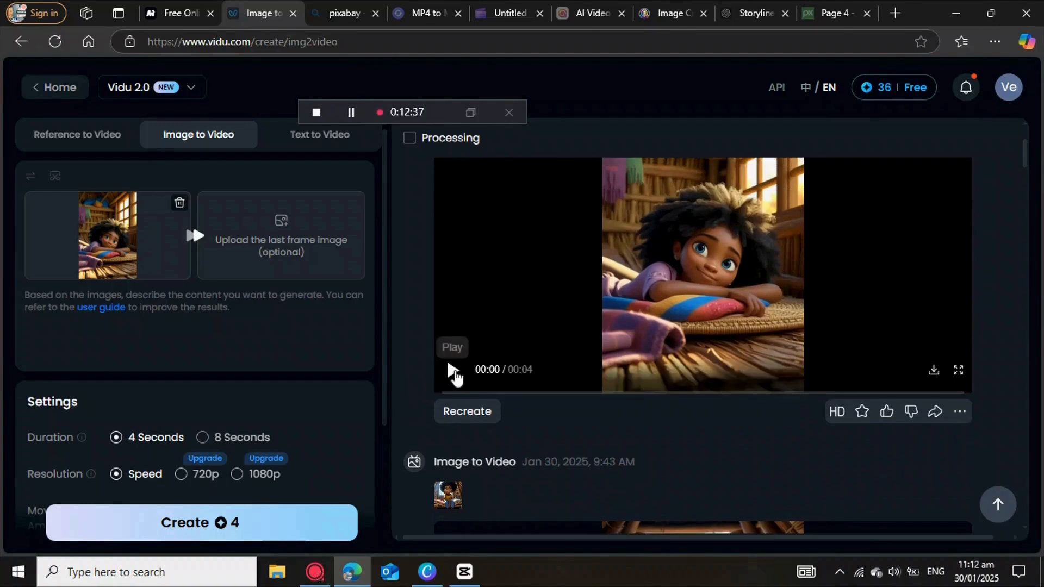
pyautogui.click(453, 372)
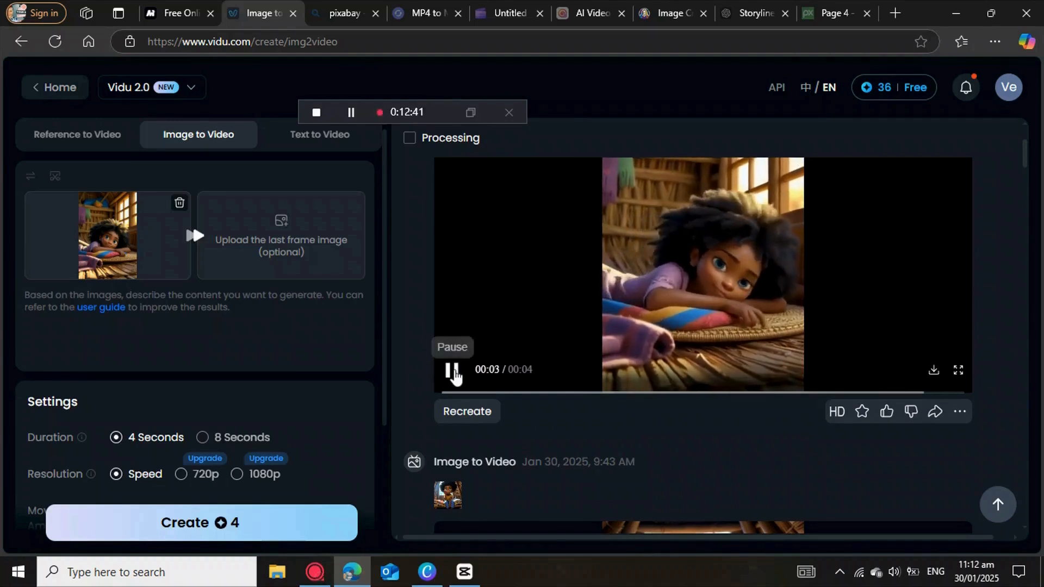
pyautogui.click(935, 376)
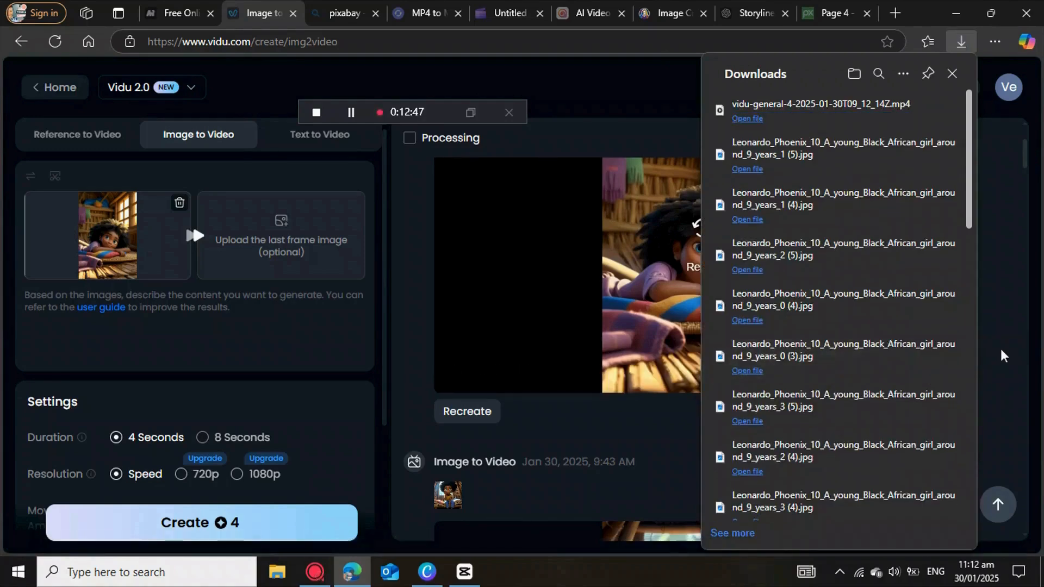
# Play the earlier image-to-video clips in the history one by one to examine how each scene is animated
pyautogui.scroll(-5, 1003, 356)
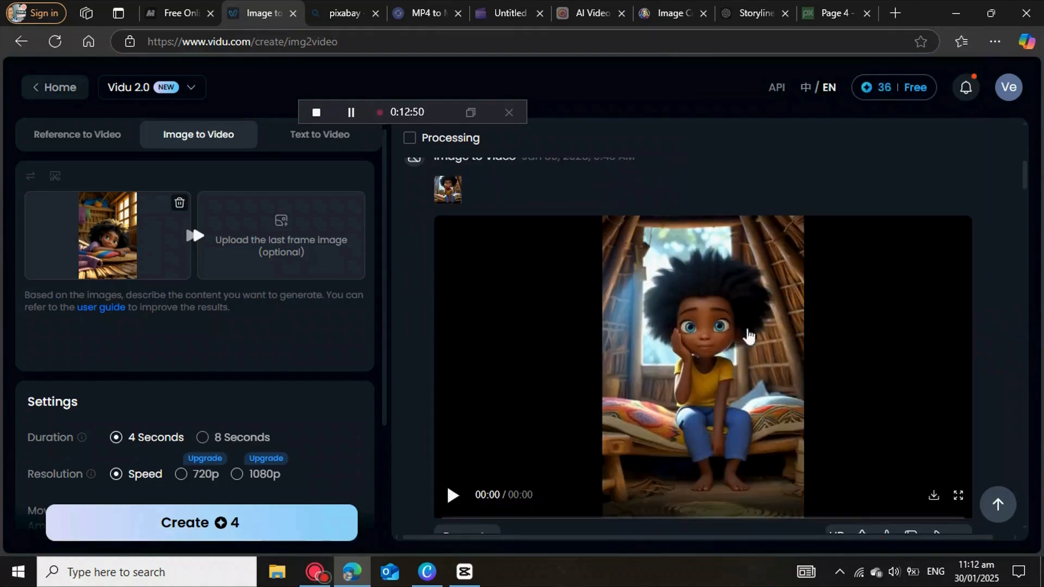
pyautogui.scroll(-2, 767, 376)
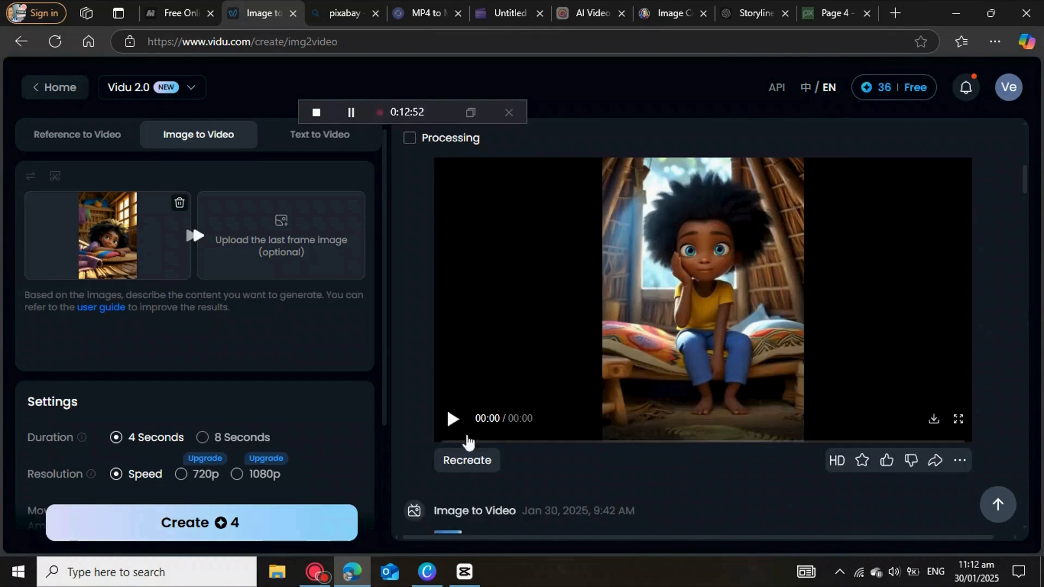
pyautogui.click(453, 418)
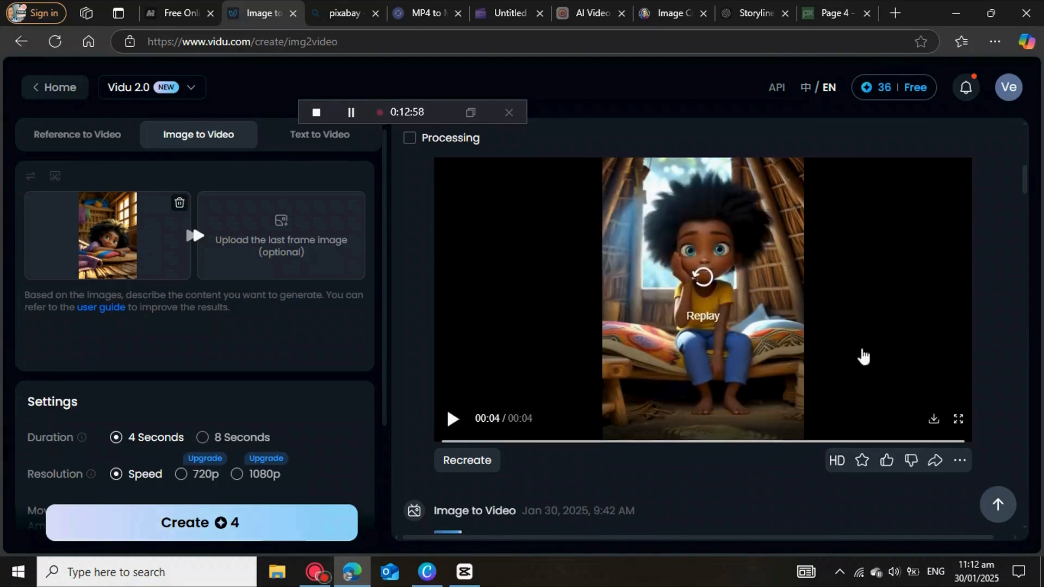
pyautogui.scroll(-6, 862, 355)
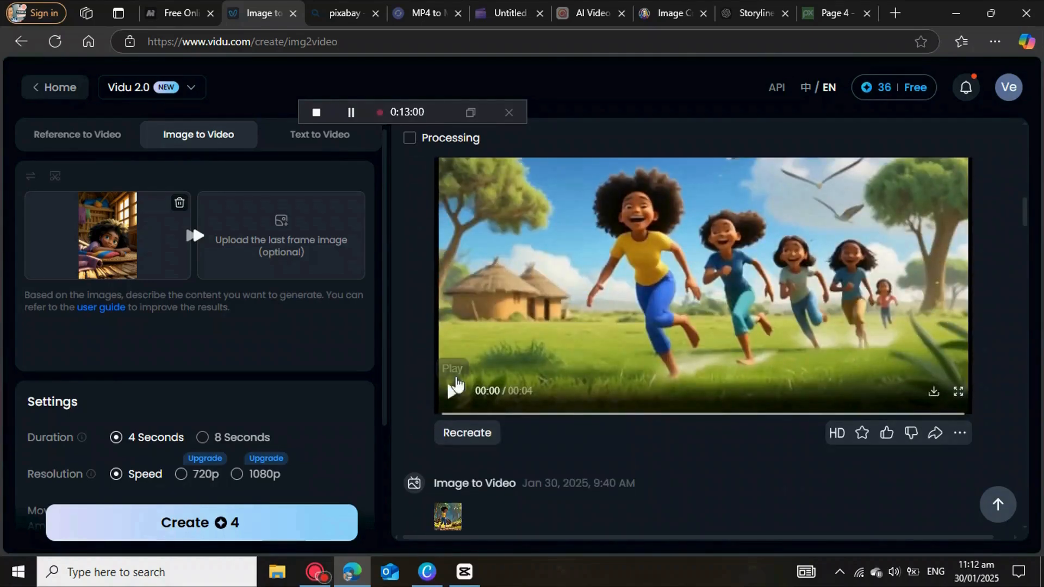
pyautogui.click(454, 388)
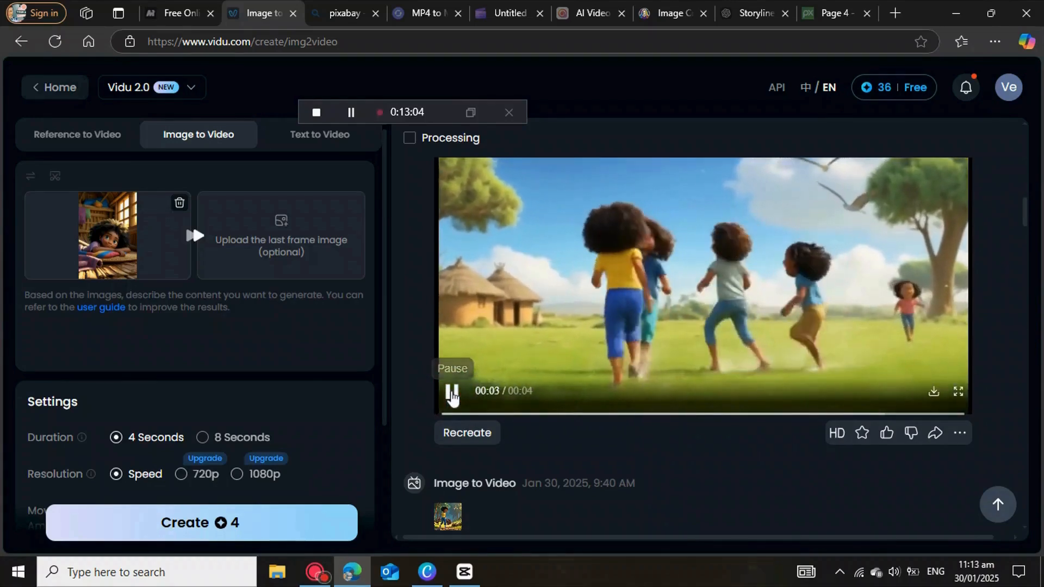
pyautogui.scroll(-3, 767, 363)
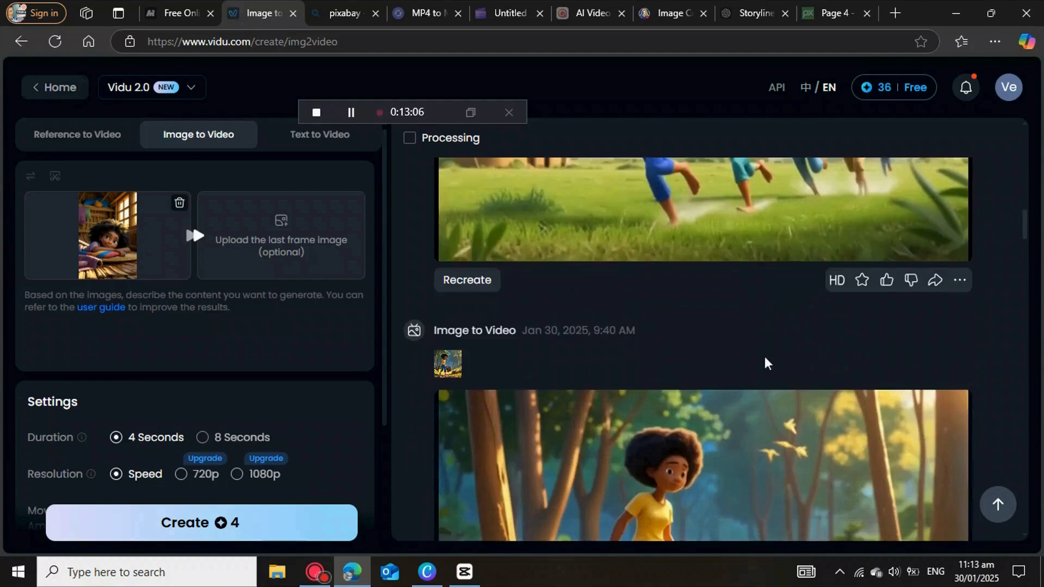
pyautogui.scroll(-4, 767, 362)
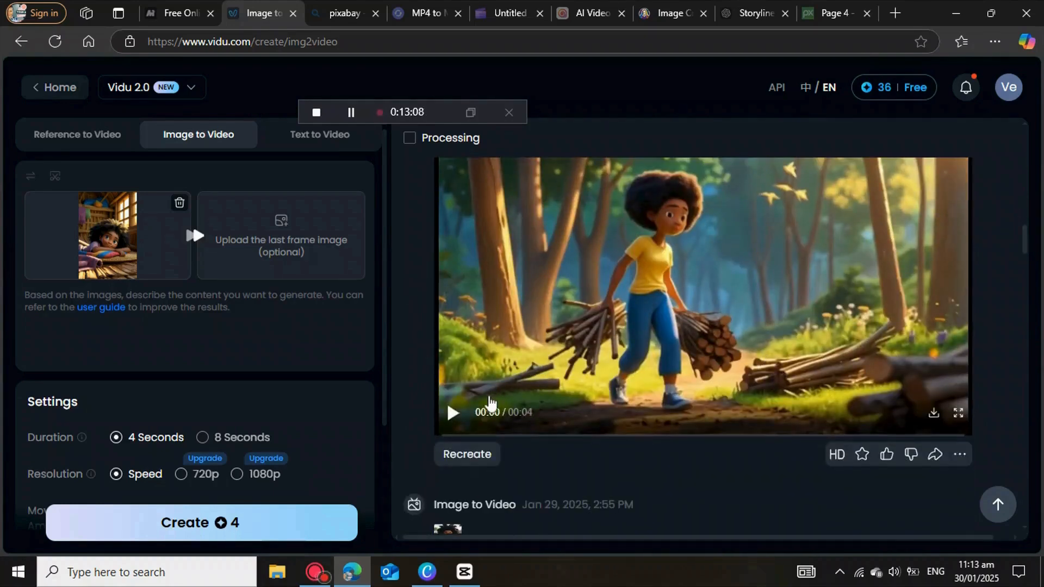
pyautogui.click(450, 418)
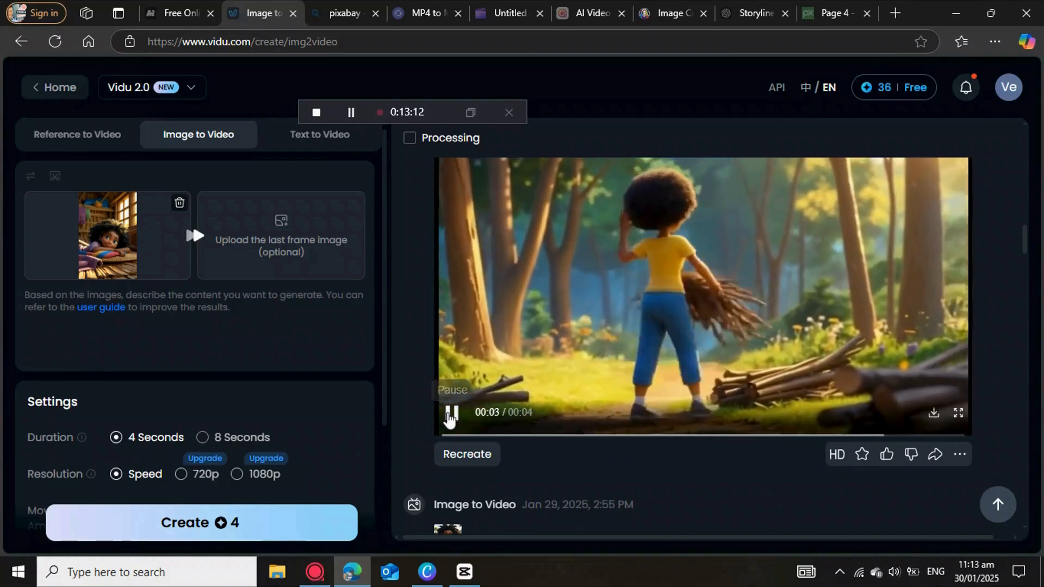
pyautogui.scroll(-7, 771, 392)
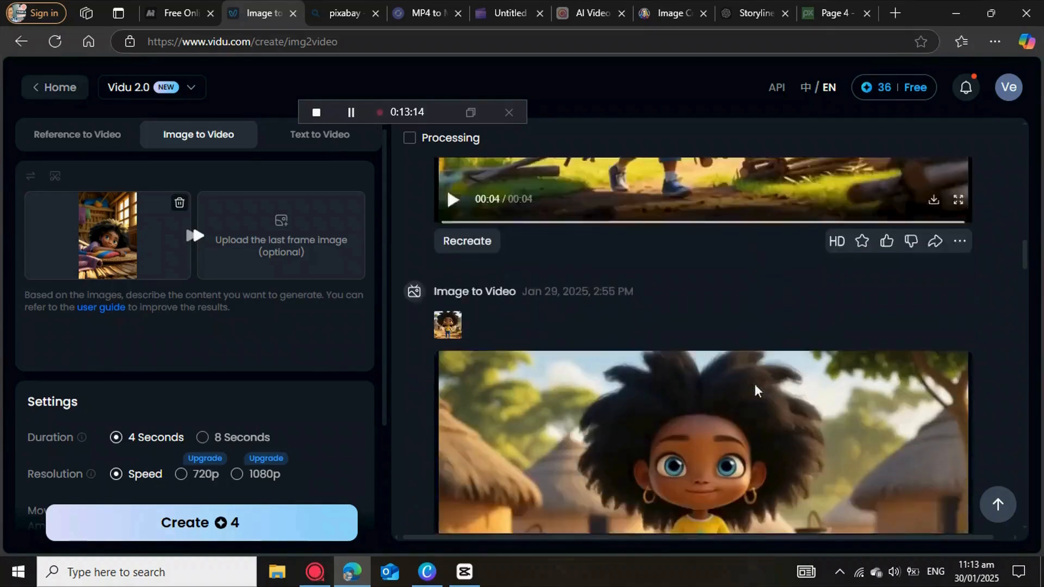
pyautogui.click(452, 435)
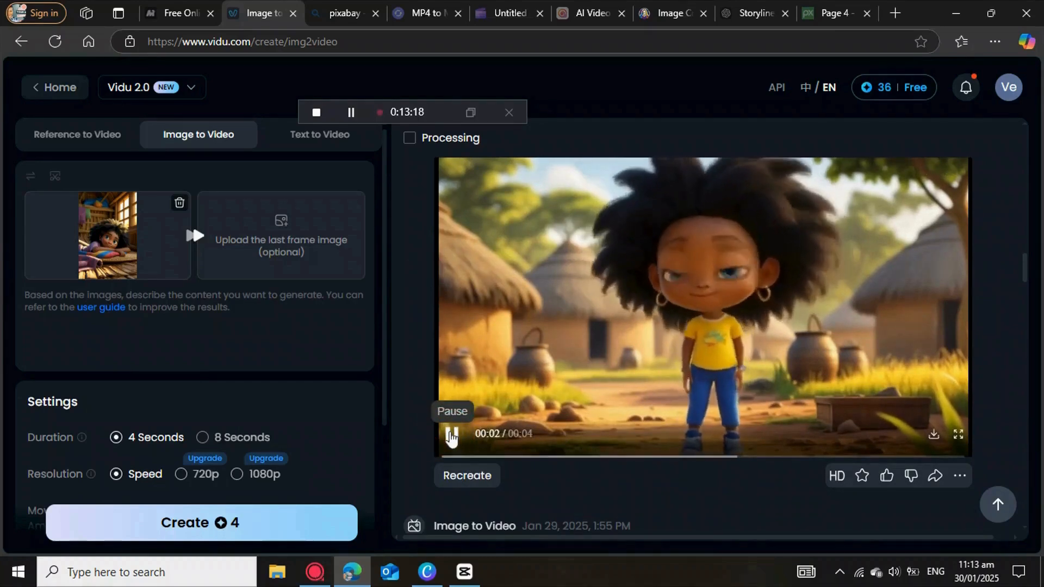
pyautogui.scroll(-7, 688, 386)
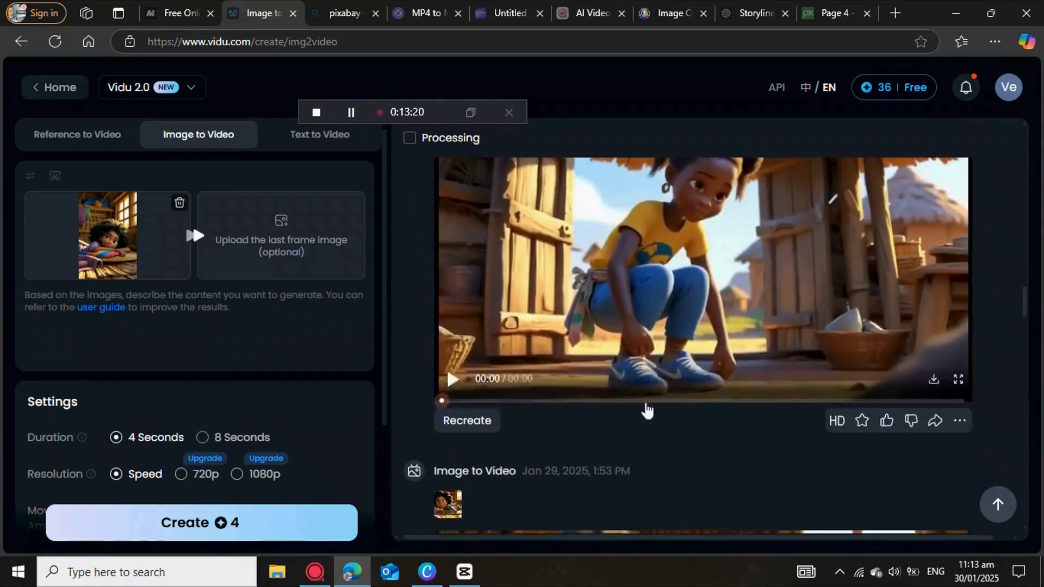
pyautogui.click(458, 394)
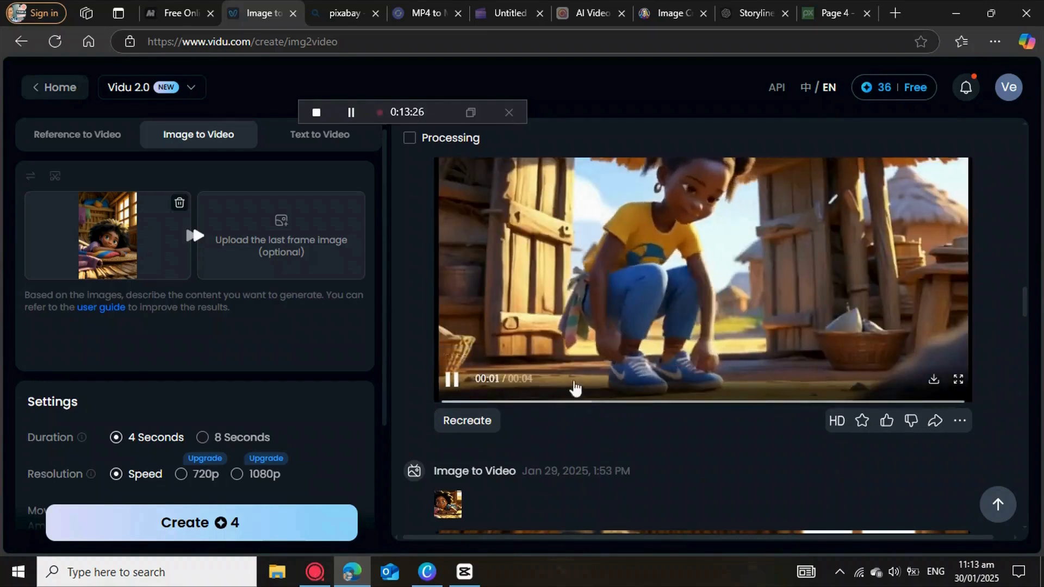
pyautogui.scroll(-5, 576, 387)
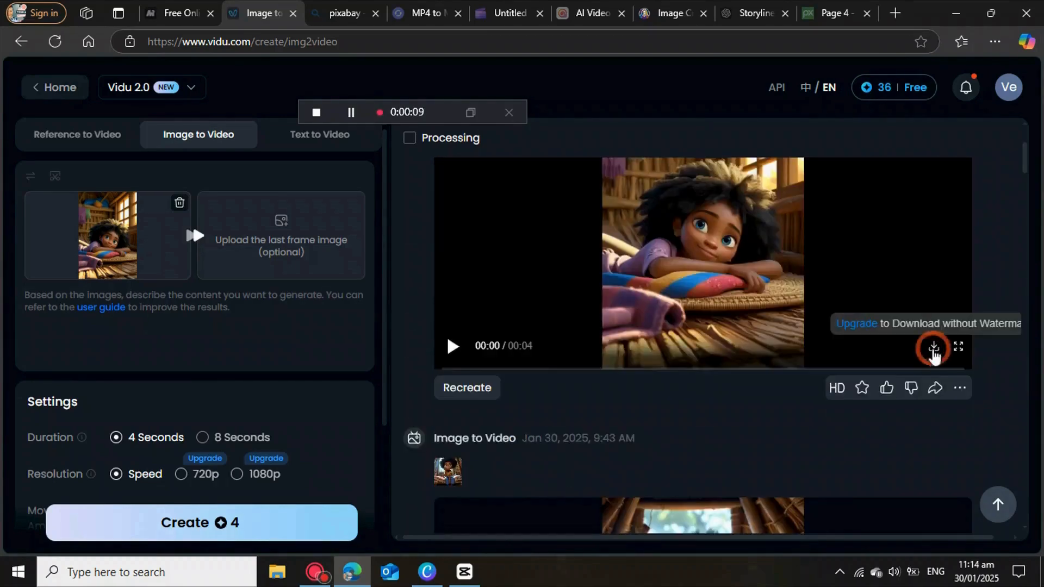
# Download the video of the girl lying on the mat again and dismiss the downloads list
pyautogui.click(934, 349)
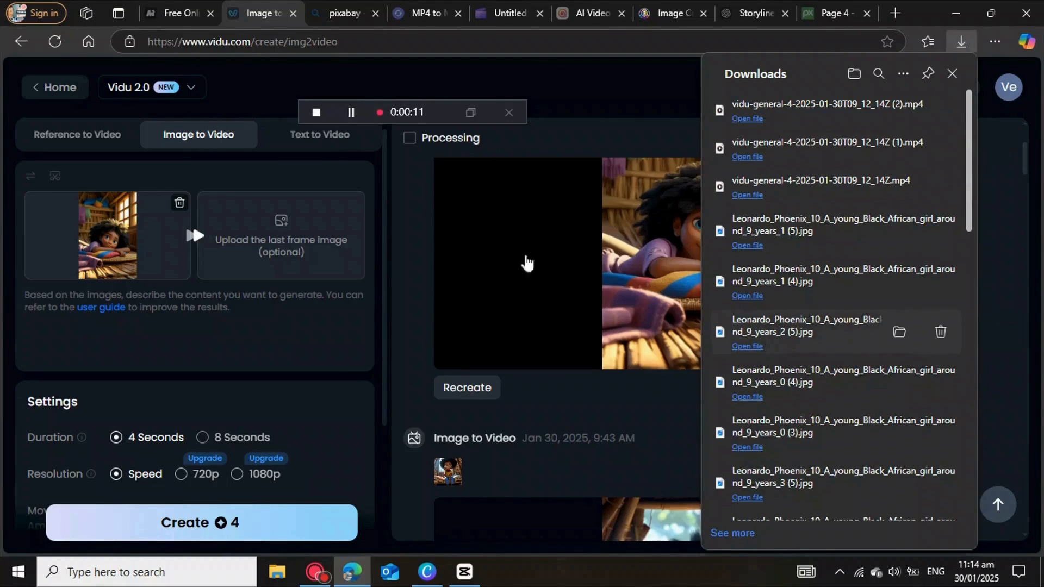
pyautogui.click(1021, 252)
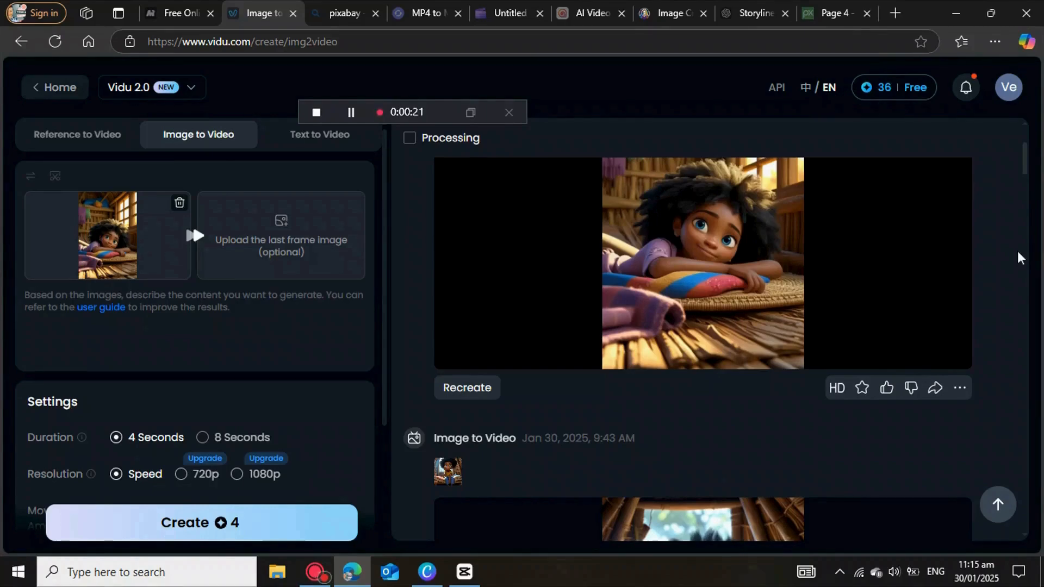
# Switch to Media.io, leave the previous result and upload vidu-general-4-2025-01-30T09_12_14Z from Downloads to the video upscaler
pyautogui.click(175, 14)
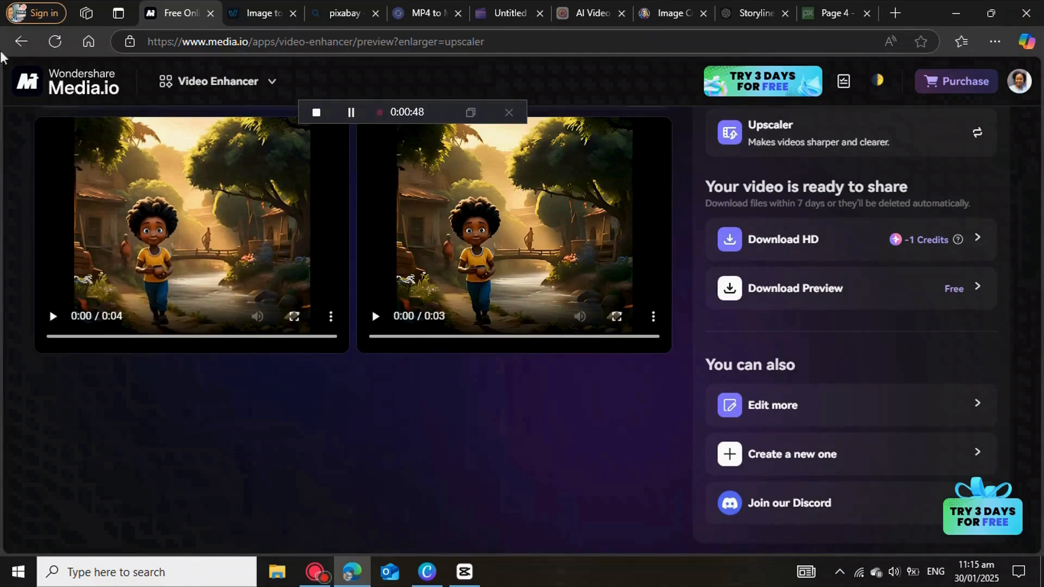
pyautogui.click(797, 462)
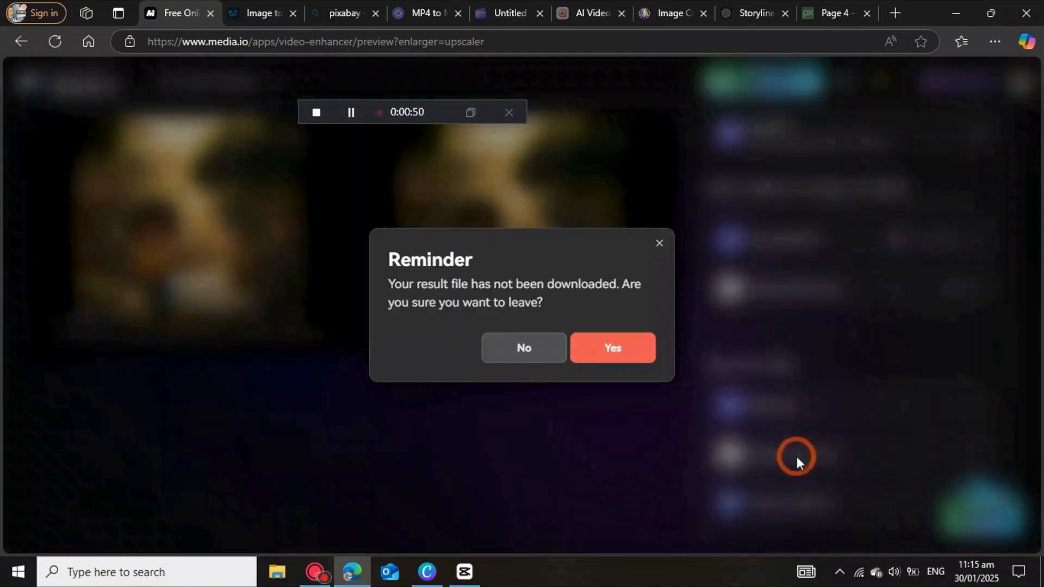
pyautogui.click(620, 349)
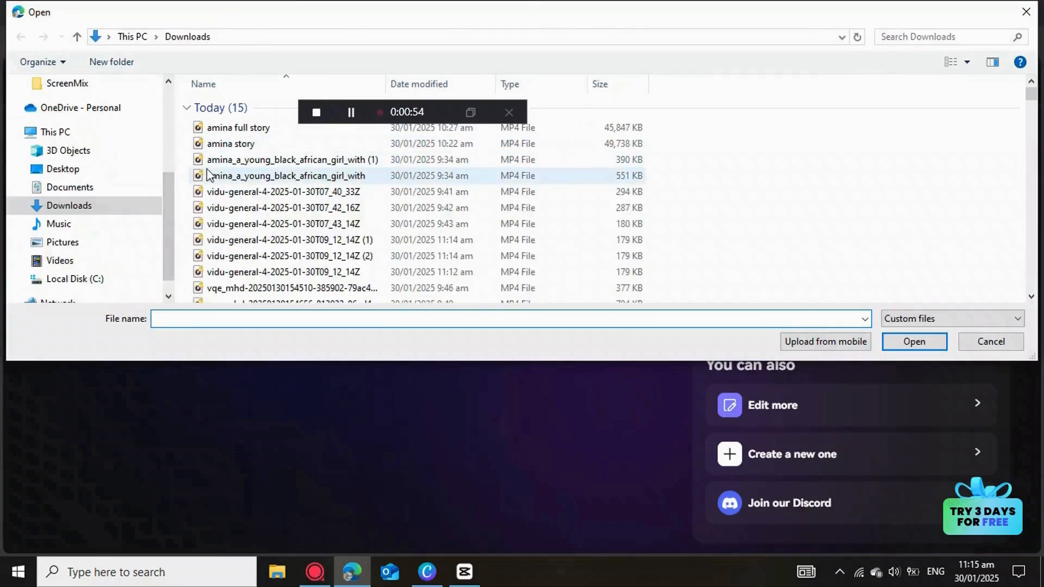
pyautogui.scroll(-3, 209, 175)
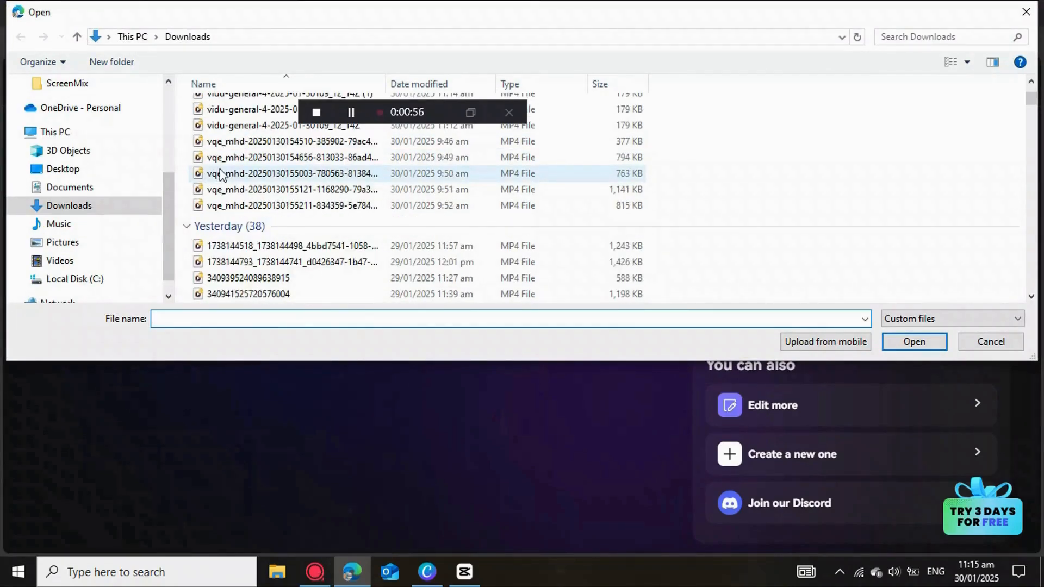
pyautogui.scroll(1, 210, 130)
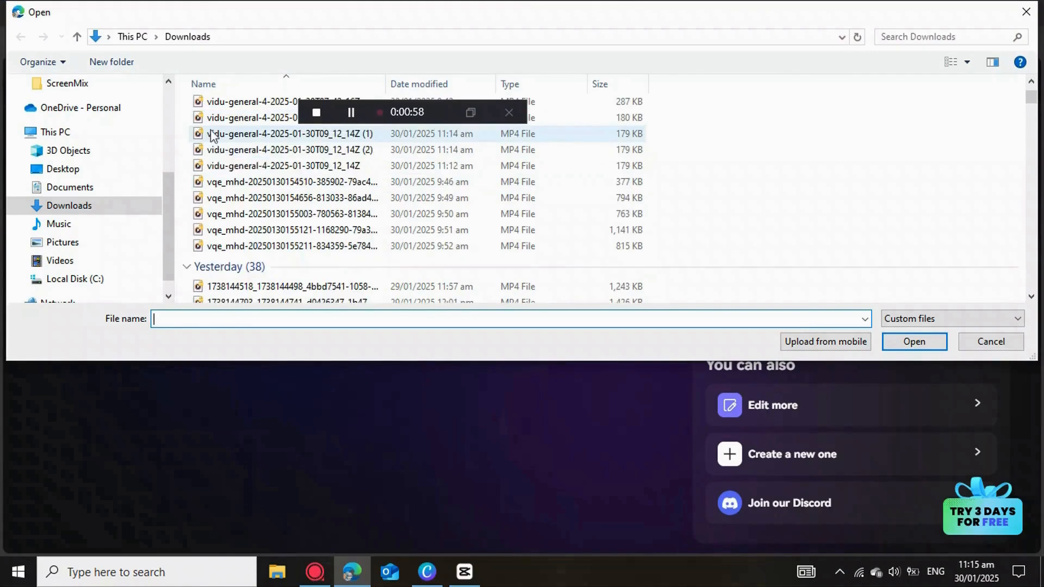
pyautogui.click(218, 167)
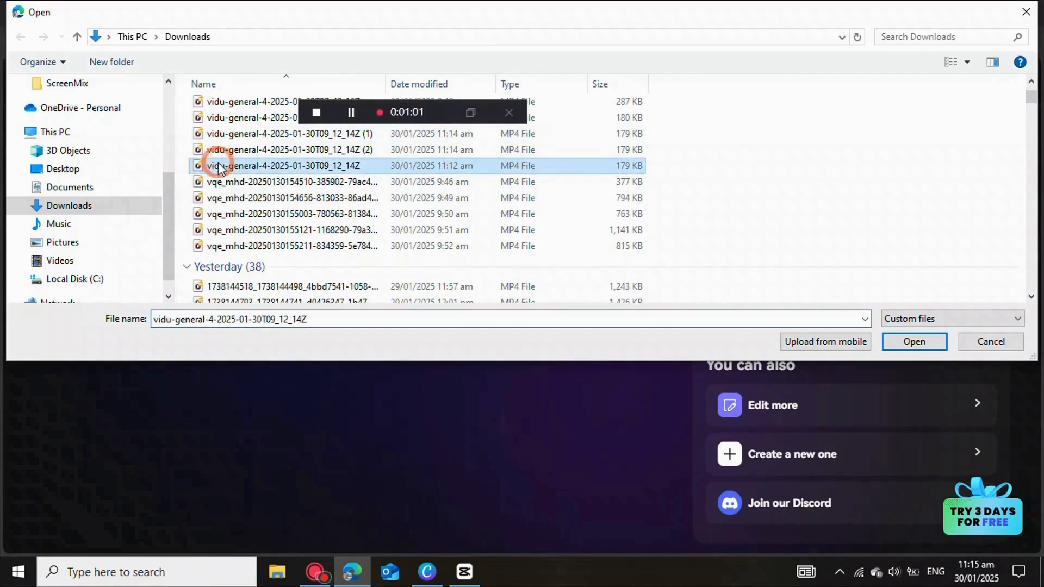
pyautogui.click(913, 343)
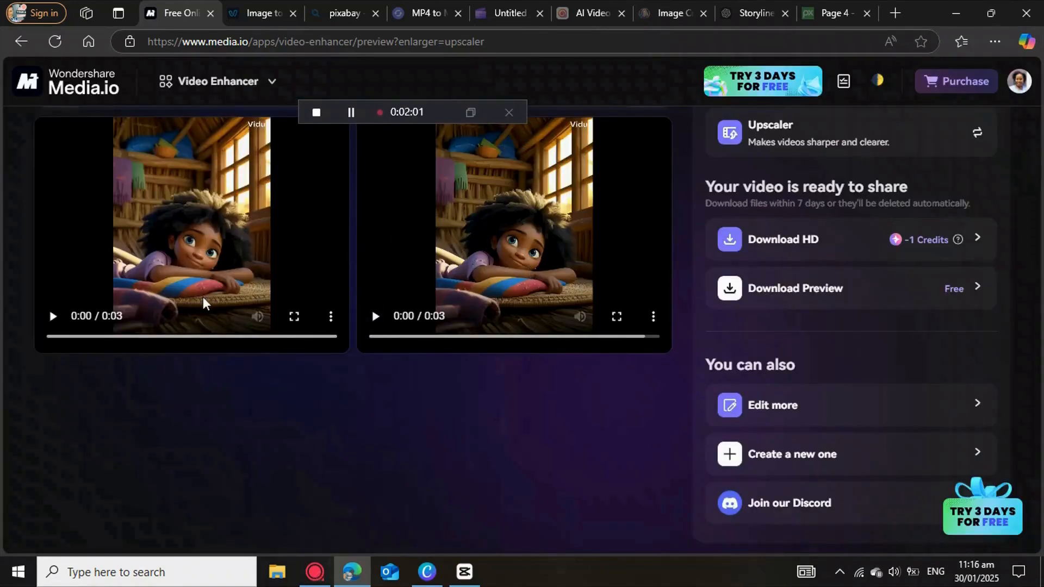
# Play the upscaled clip of the girl on the mat, download its free preview version and dismiss the downloads list
pyautogui.click(374, 317)
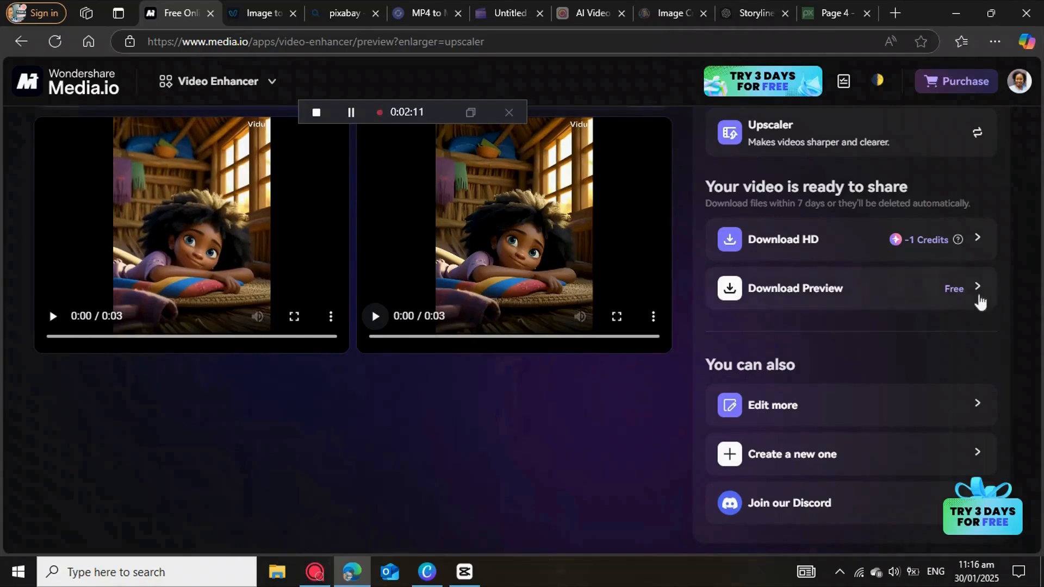
pyautogui.click(744, 298)
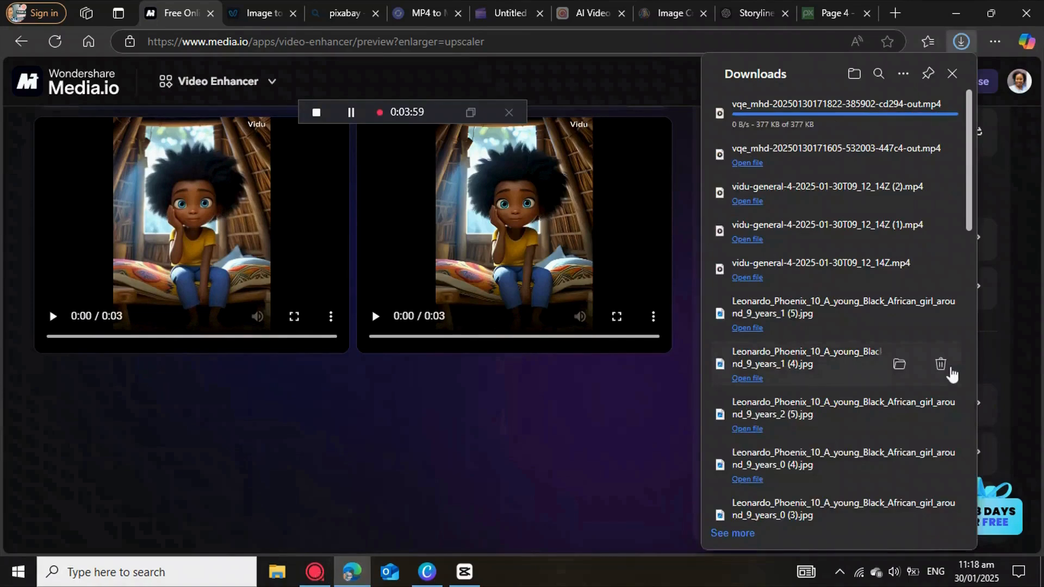
pyautogui.click(1017, 369)
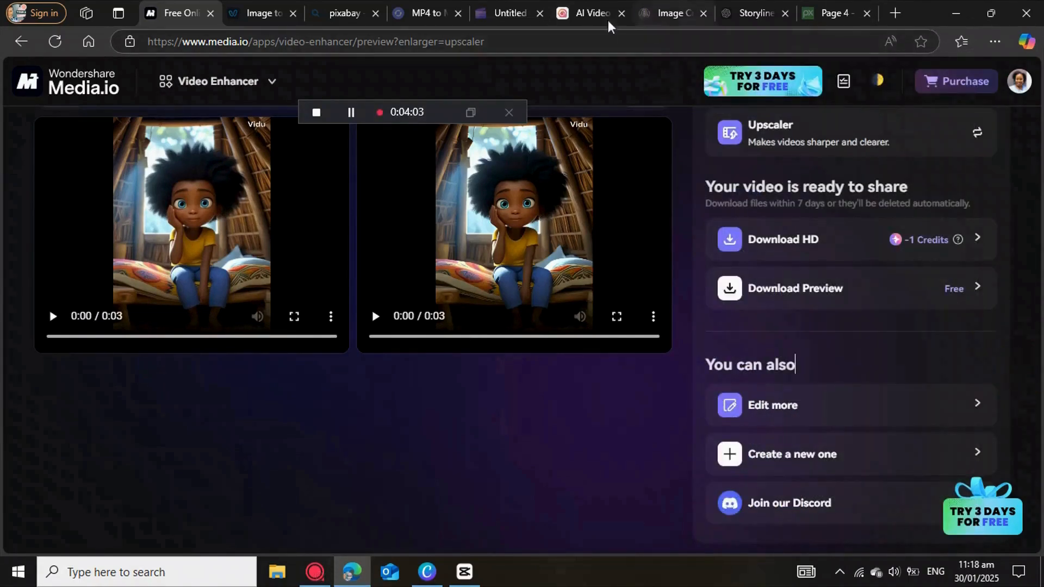
# Switch to the Storyline Creation for Kids chat in ChatGPT and copy the Scene 1 narration line without its quotation marks
pyautogui.click(745, 14)
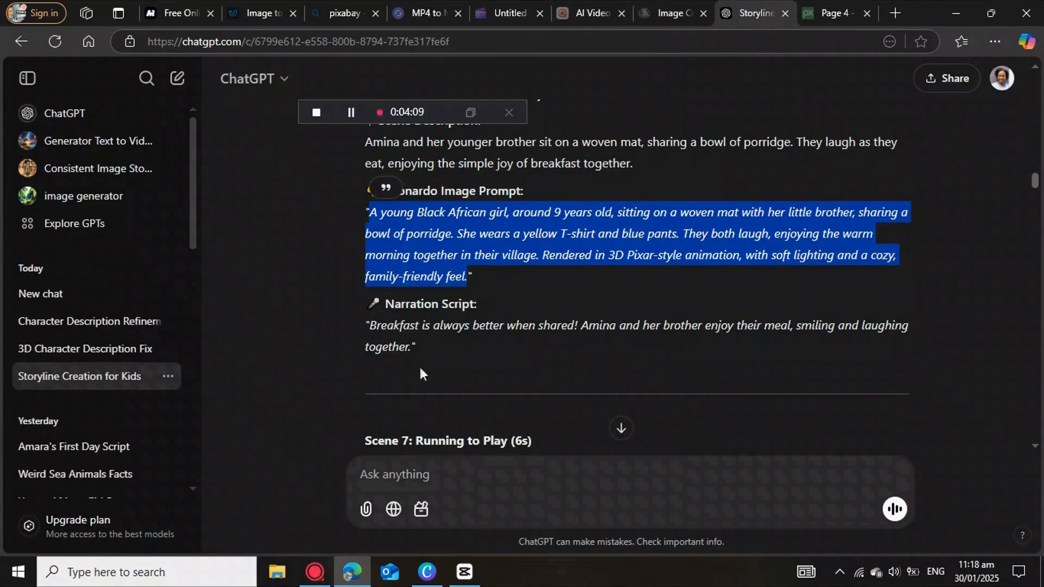
pyautogui.scroll(15, 570, 256)
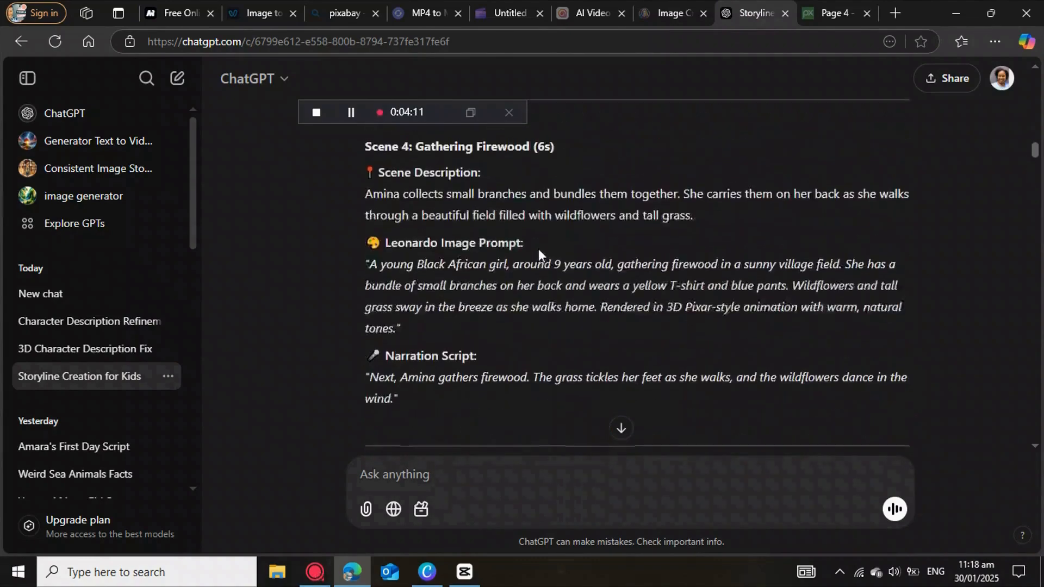
pyautogui.scroll(8, 538, 250)
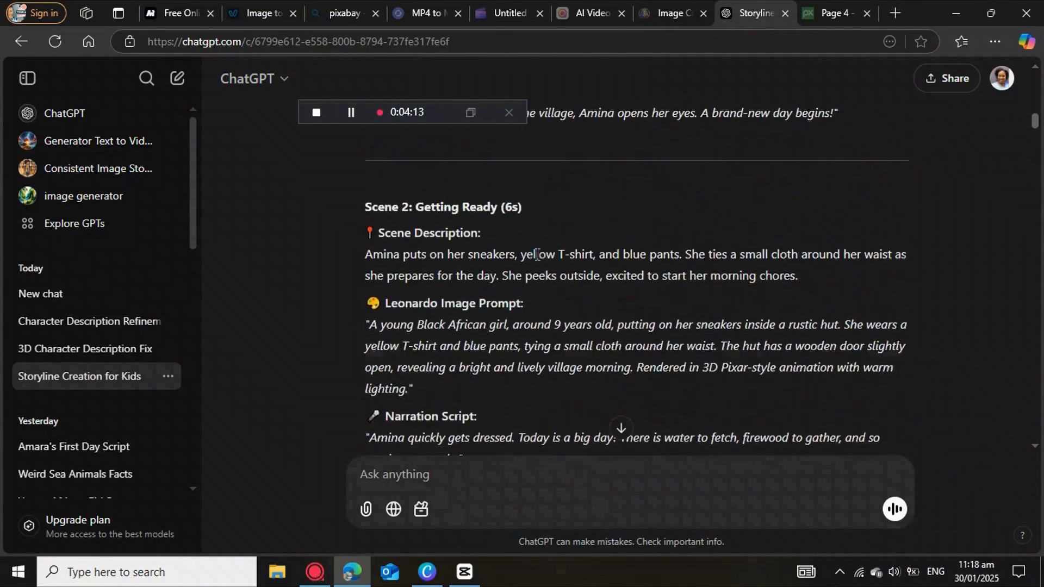
pyautogui.scroll(4, 537, 260)
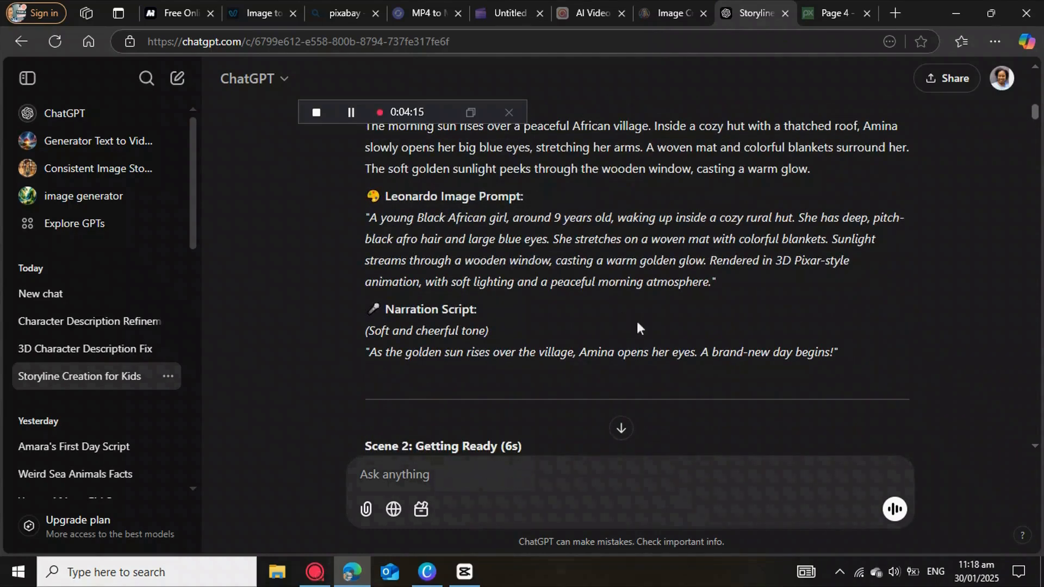
pyautogui.moveTo(836, 355); pyautogui.dragTo(370, 367)
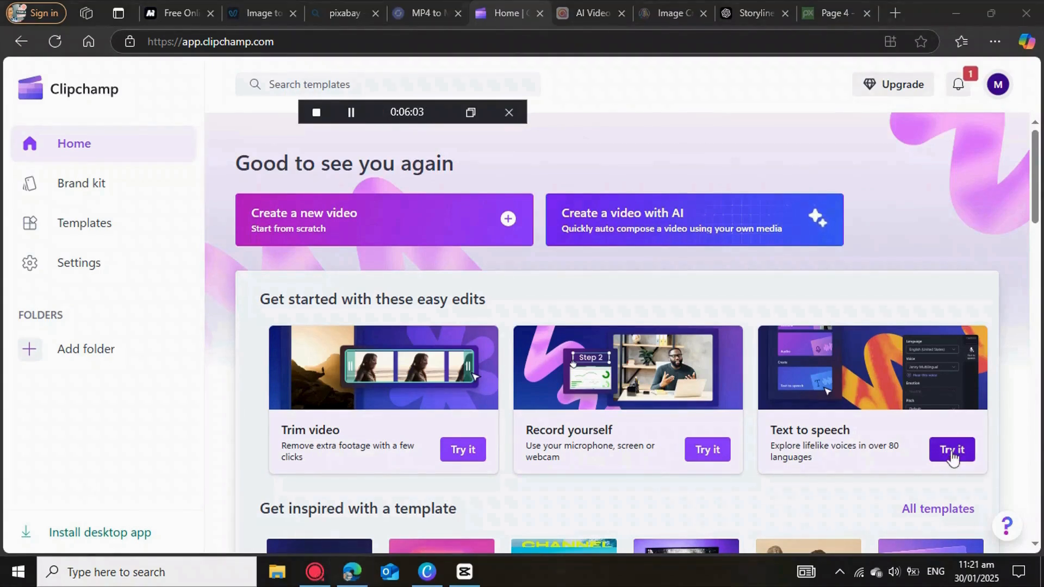
# Start a text-to-speech project in Clipchamp and paste the Scene 1 narration as the text to be spoken
pyautogui.click(951, 450)
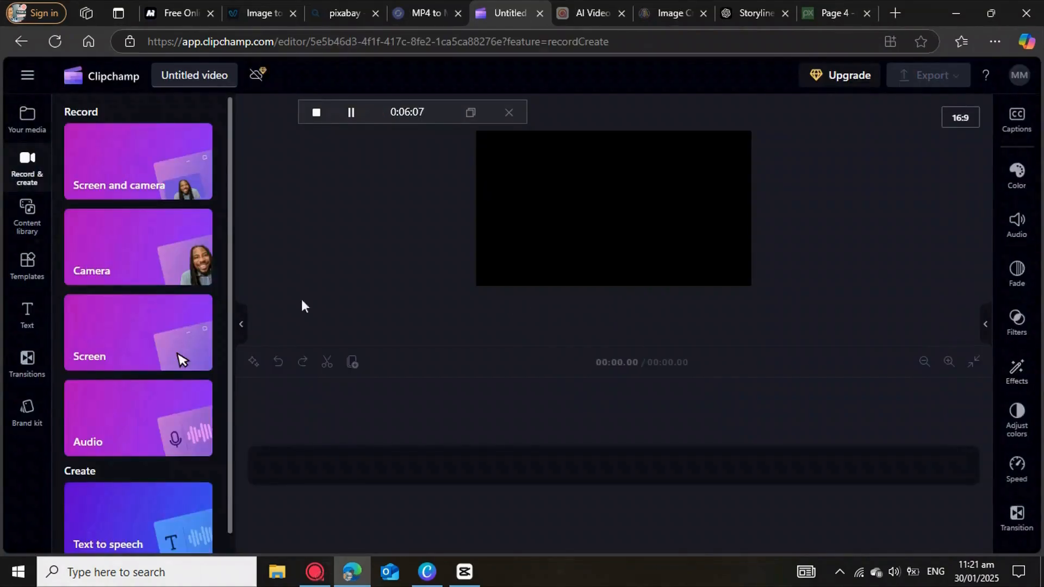
pyautogui.scroll(-1, 166, 201)
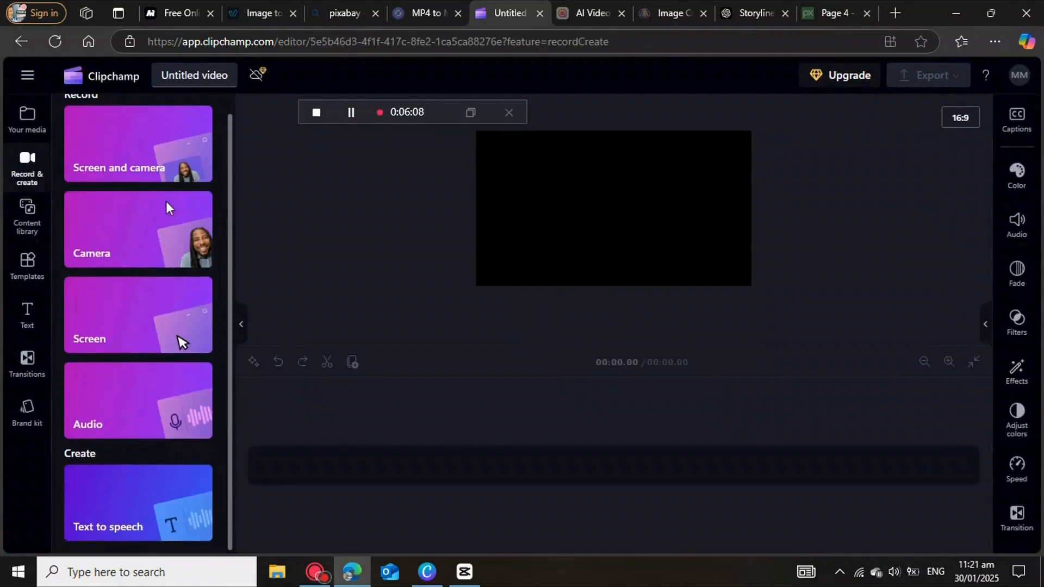
pyautogui.click(116, 501)
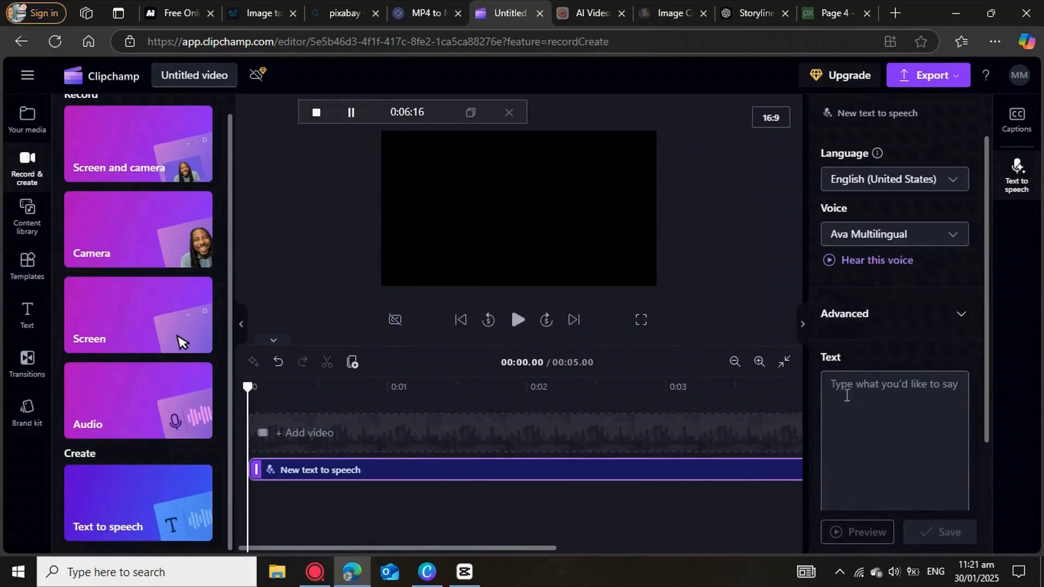
pyautogui.click(843, 394)
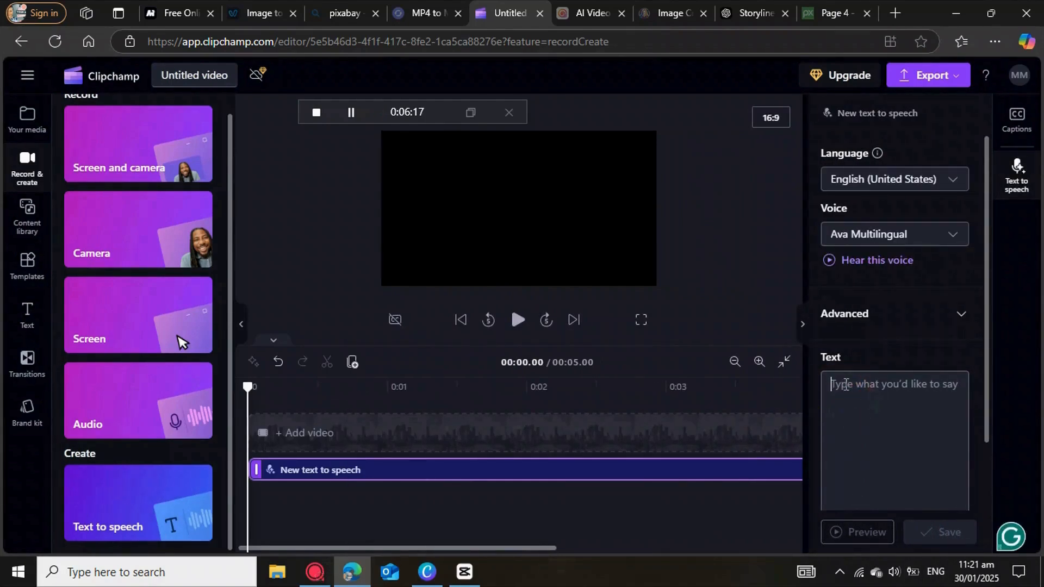
pyautogui.rightClick(846, 385)
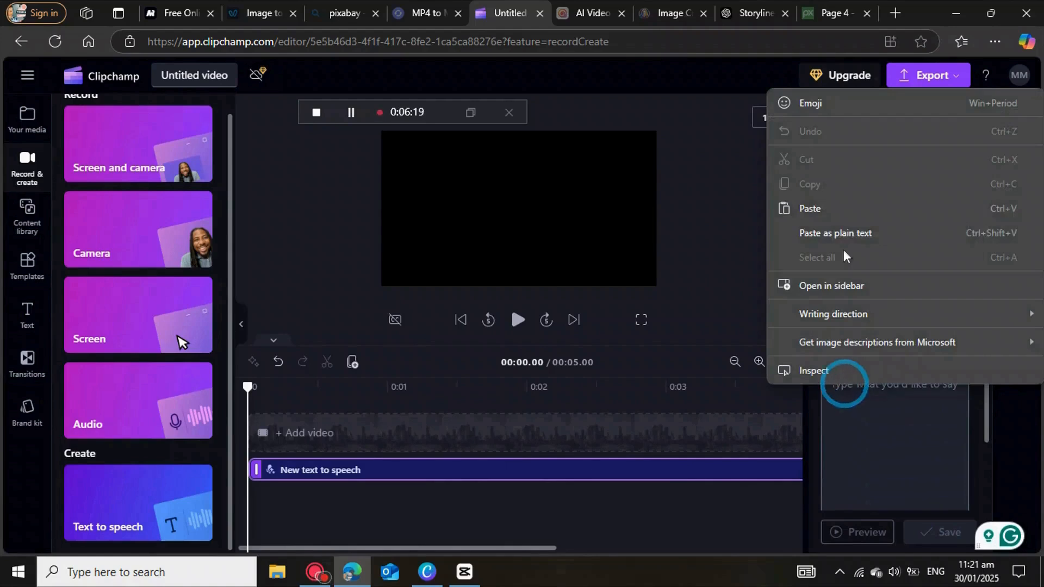
pyautogui.click(830, 223)
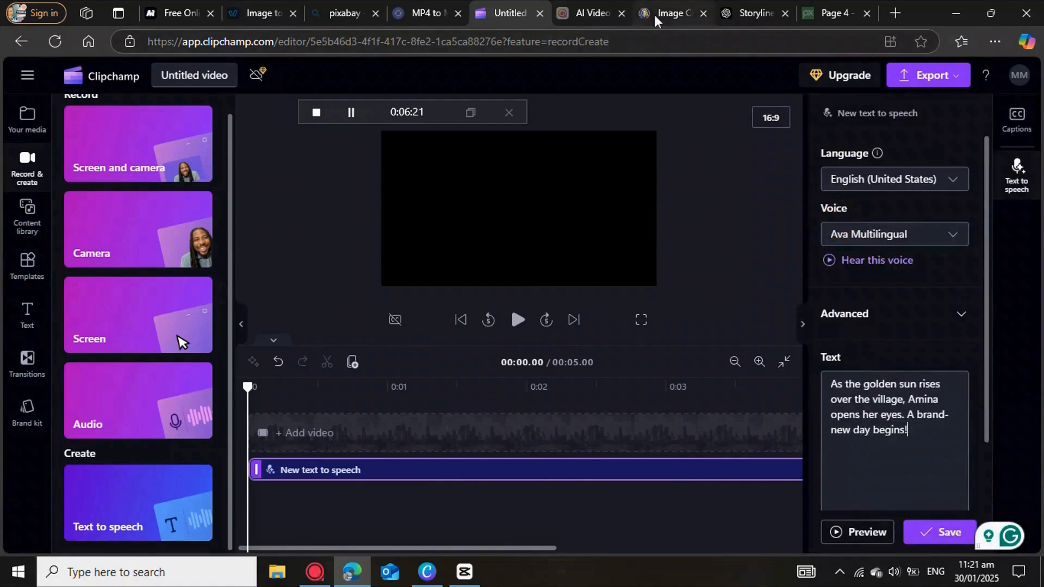
# Switch back to ChatGPT and copy the narration script of Scene 2: Getting Ready
pyautogui.click(741, 17)
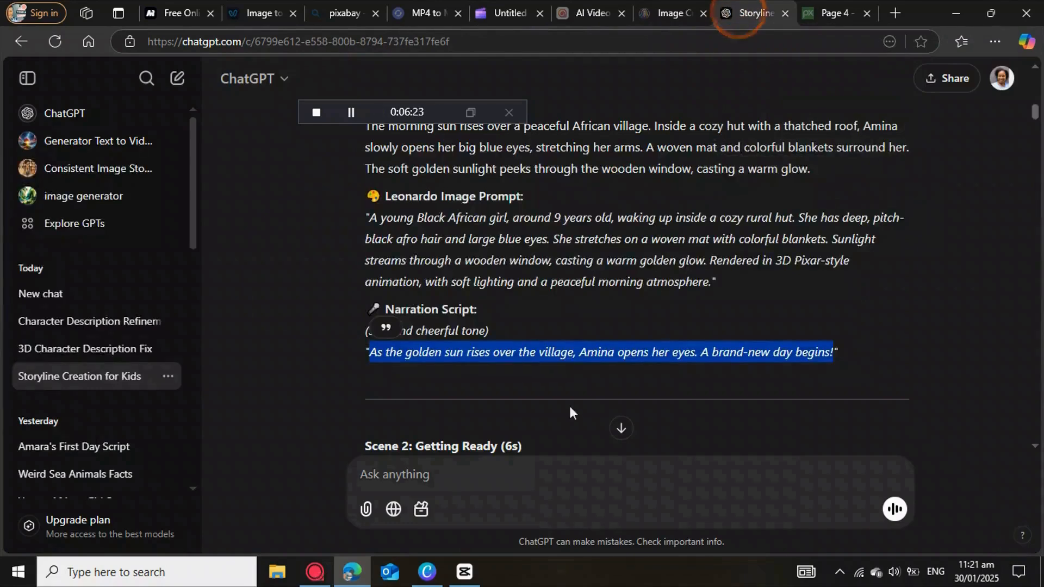
pyautogui.scroll(-5, 531, 312)
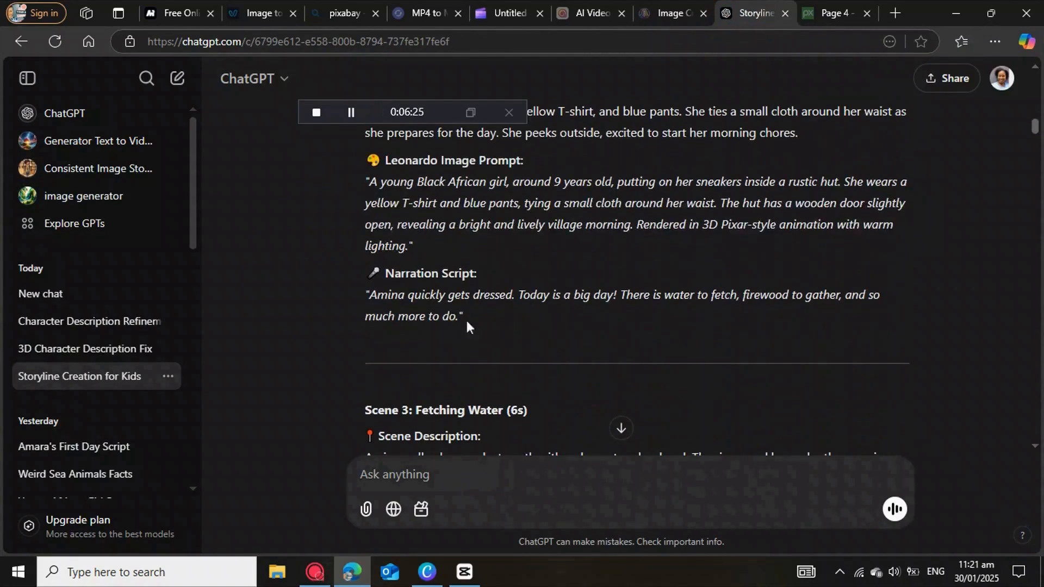
pyautogui.moveTo(463, 316); pyautogui.dragTo(365, 294)
pyautogui.hotkey('ctrl', 'c')
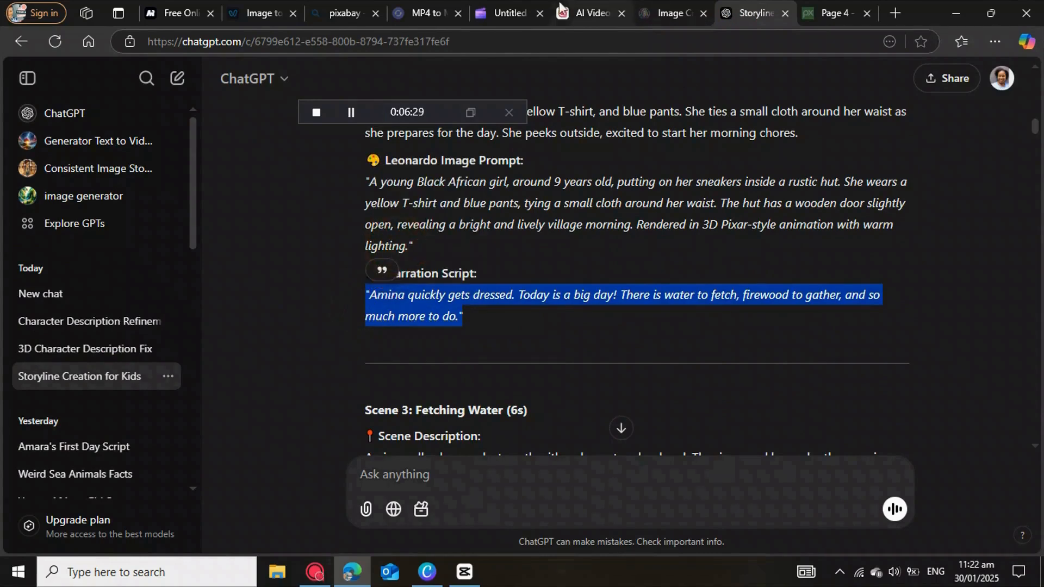
# Return to Clipchamp and paste the Scene 2 narration below the Scene 1 line, separated by a blank line
pyautogui.click(503, 13)
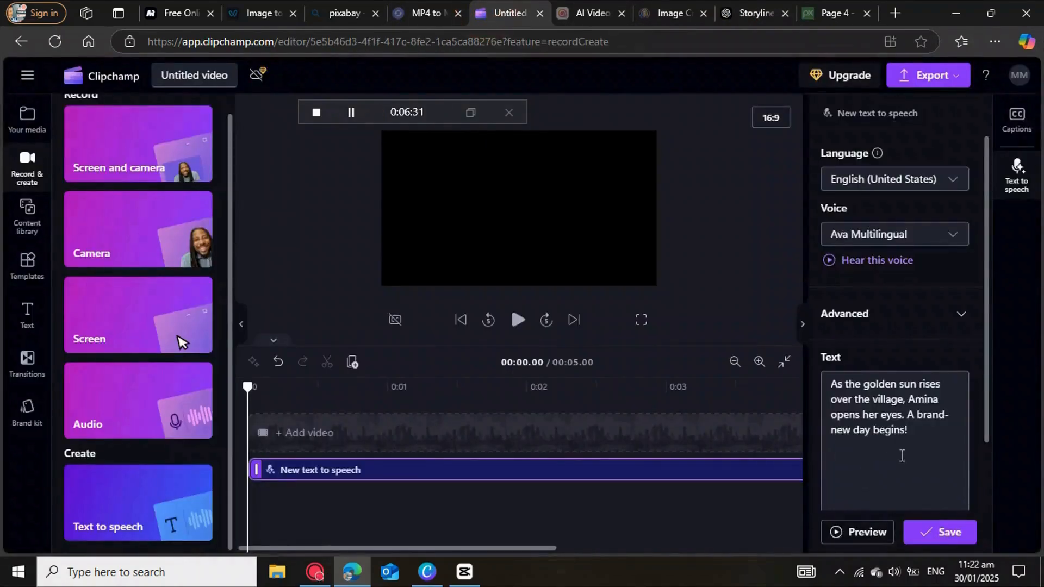
pyautogui.click(922, 442)
pyautogui.click(922, 439)
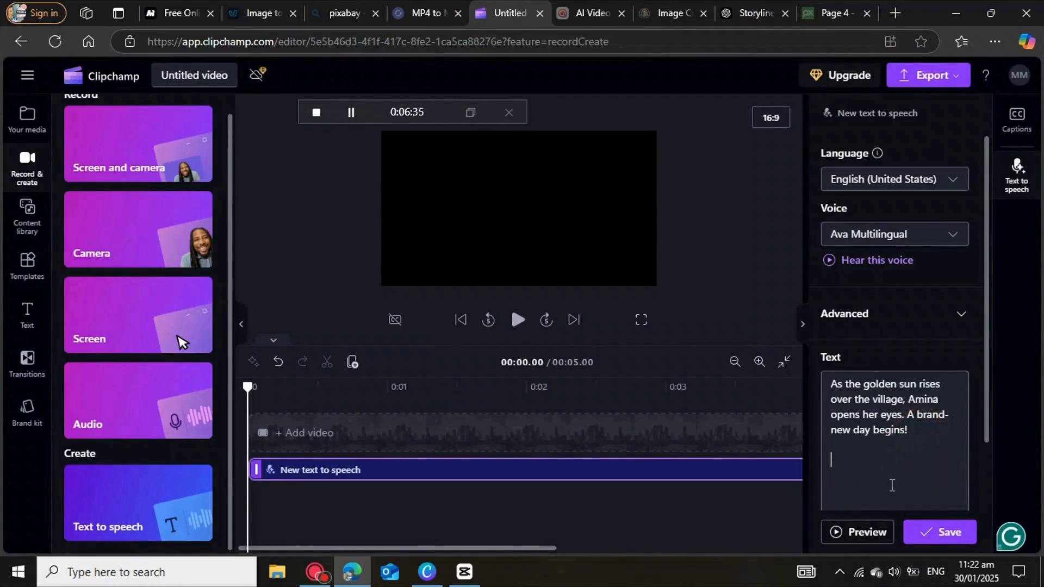
pyautogui.rightClick(856, 469)
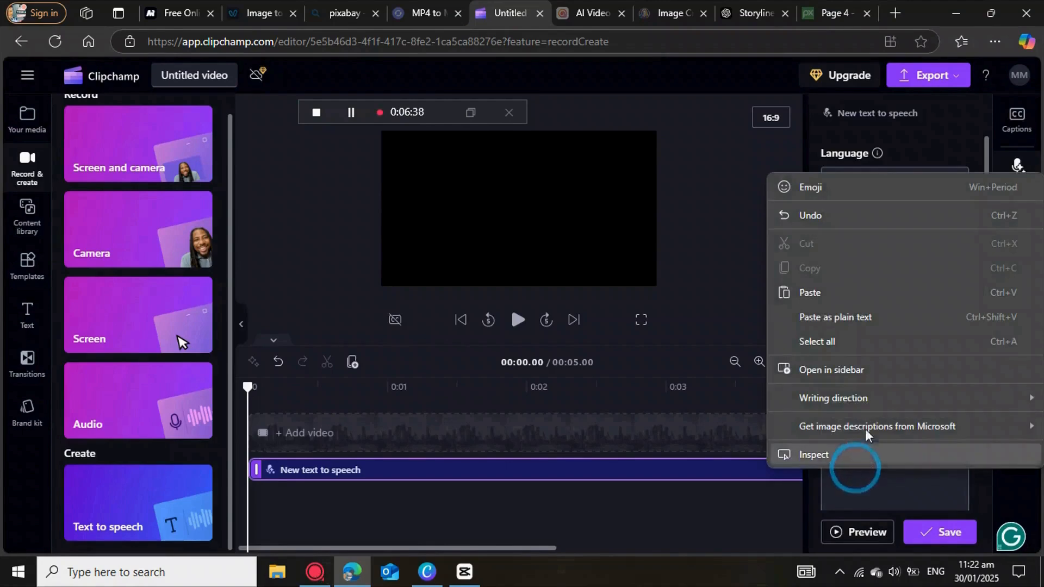
pyautogui.click(842, 294)
# Switch to ChatGPT and copy the narration script of Scene 3: Fetching Water
pyautogui.click(741, 16)
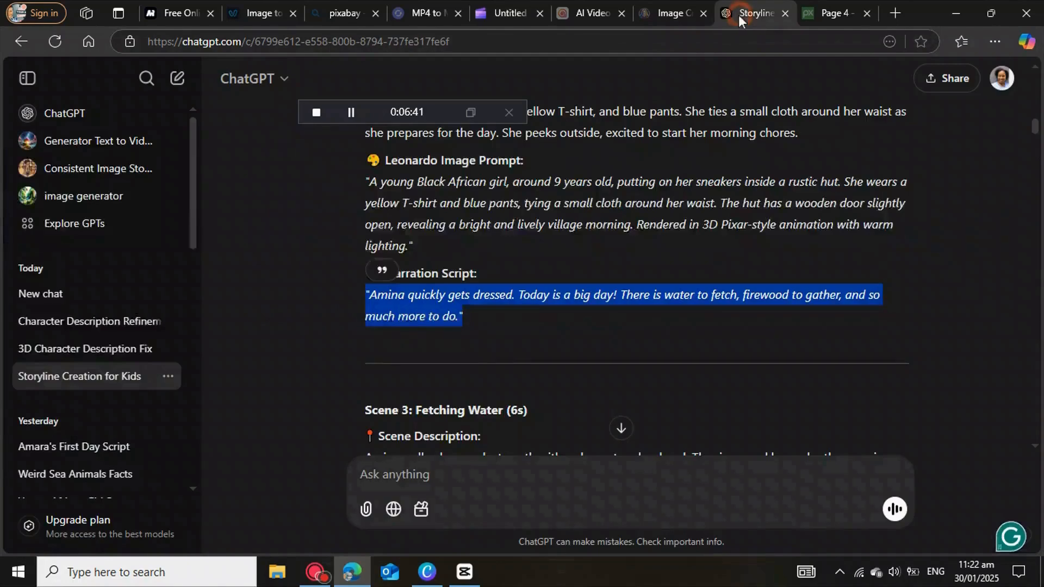
pyautogui.scroll(-7, 515, 317)
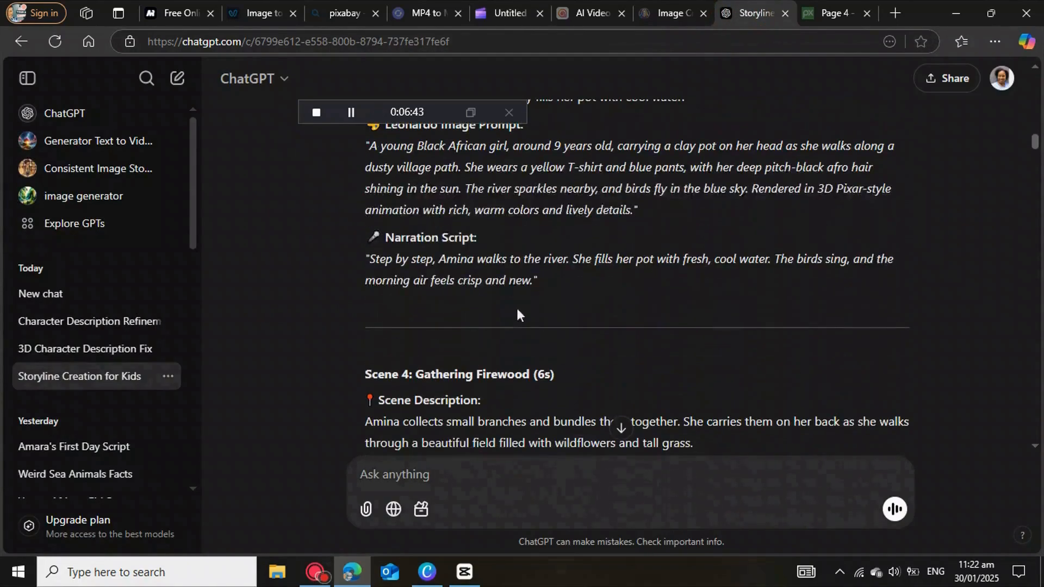
pyautogui.moveTo(515, 287); pyautogui.dragTo(368, 261)
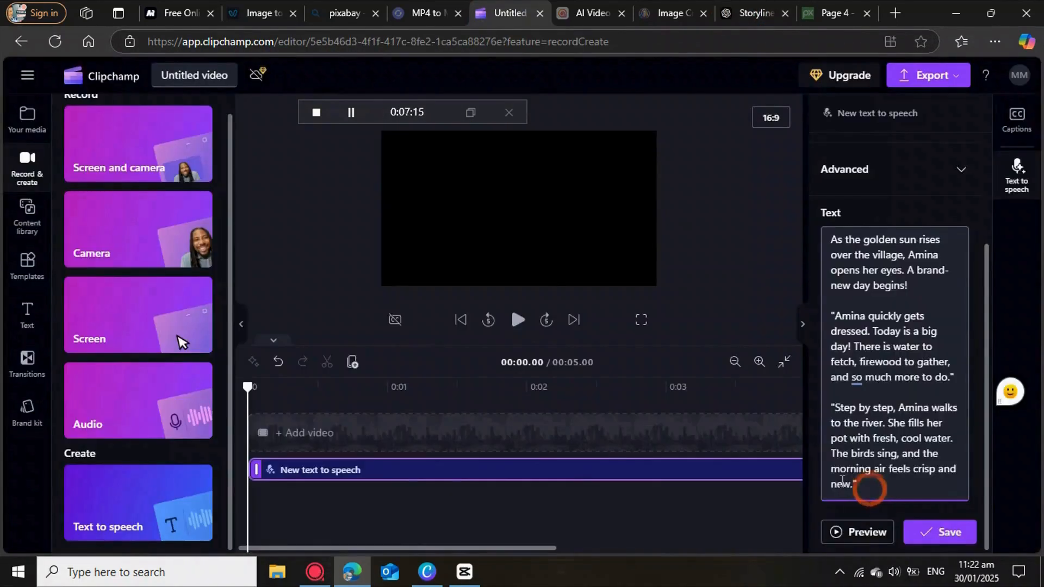
# Add a blank line after the Scene 3 narration in the text-to-speech text and paste the next copied narration there
pyautogui.press('Return')
pyautogui.press('Return')
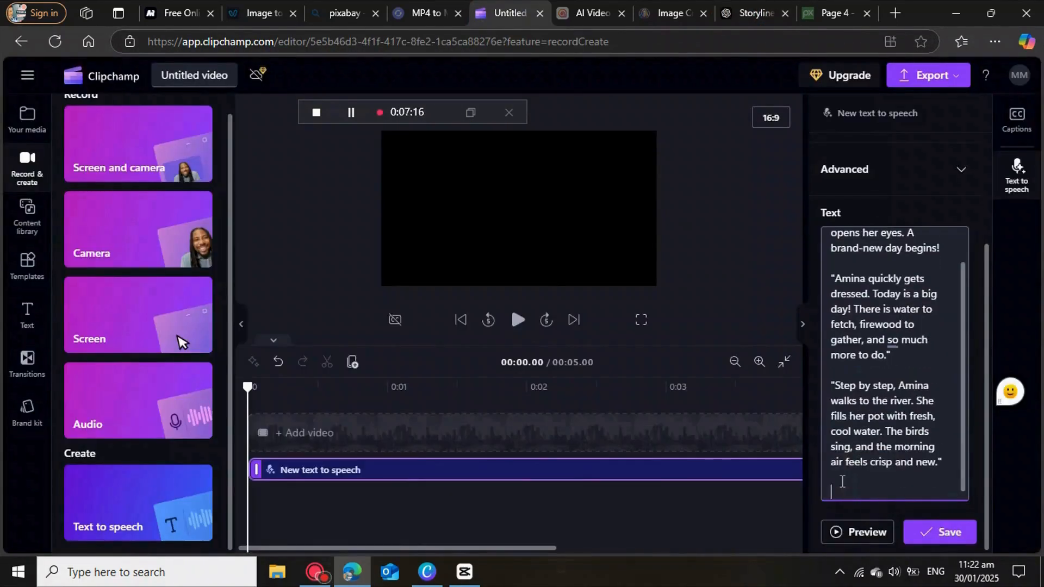
pyautogui.rightClick(847, 490)
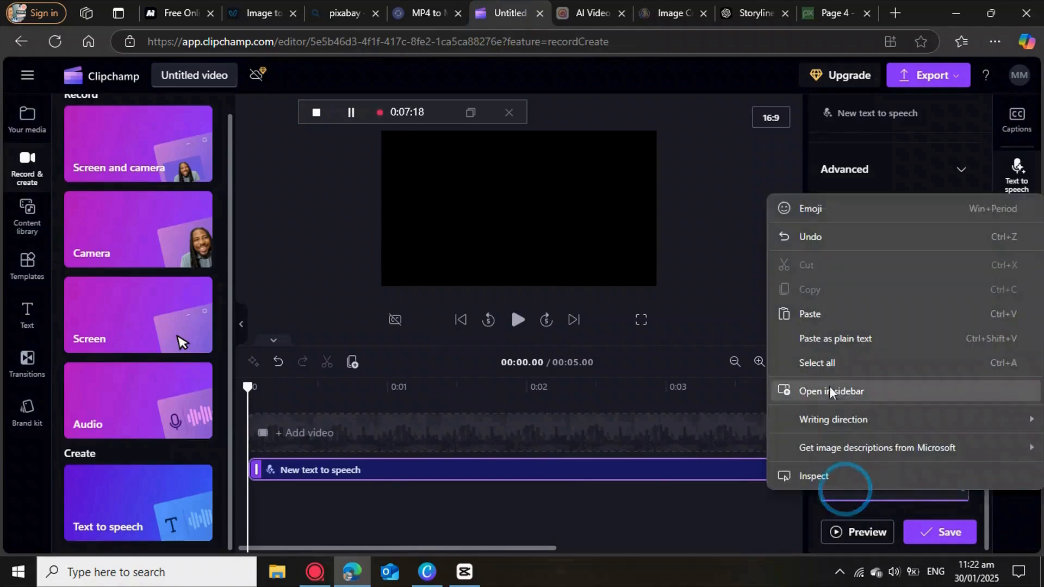
pyautogui.click(824, 308)
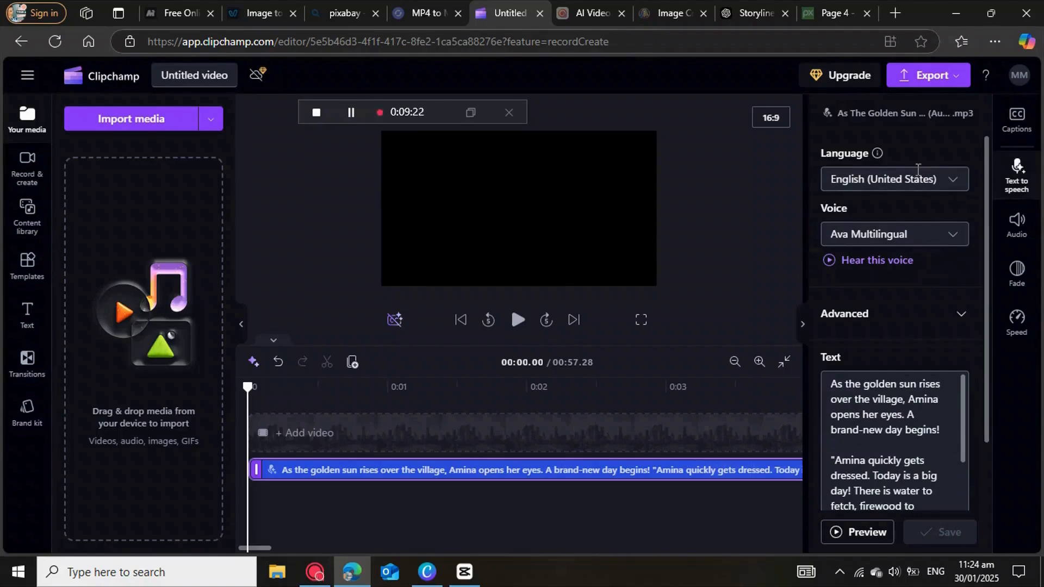
# Set the narration's text-to-speech language to English (South Africa) and choose the Leah voice
pyautogui.click(957, 191)
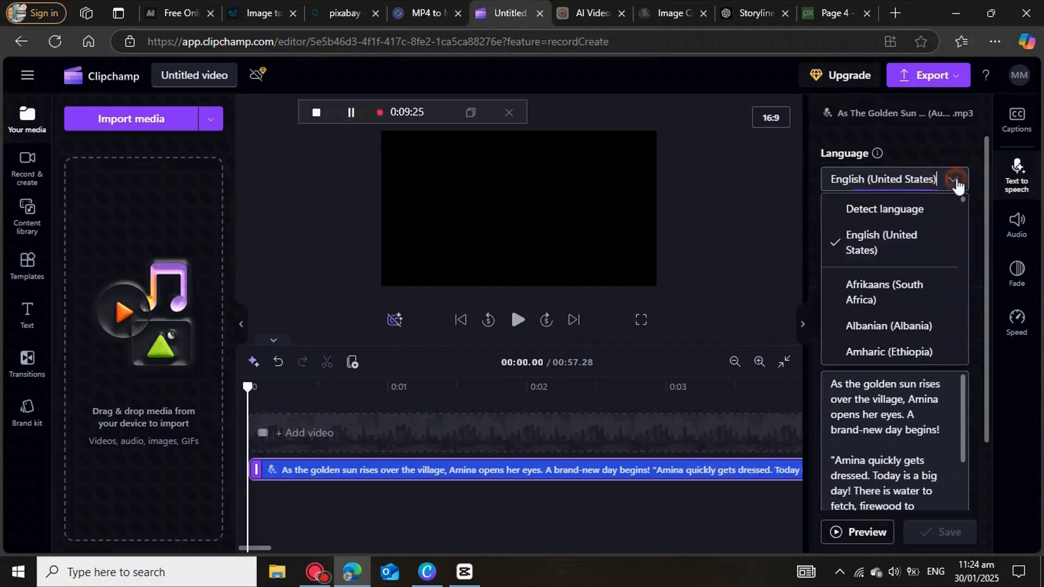
pyautogui.scroll(-1, 953, 232)
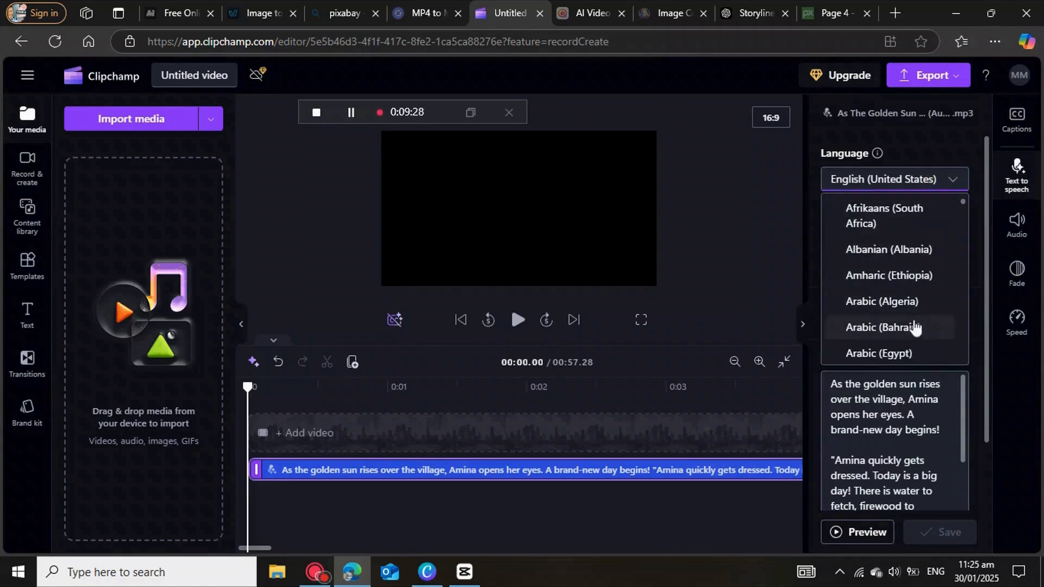
pyautogui.scroll(-5, 926, 315)
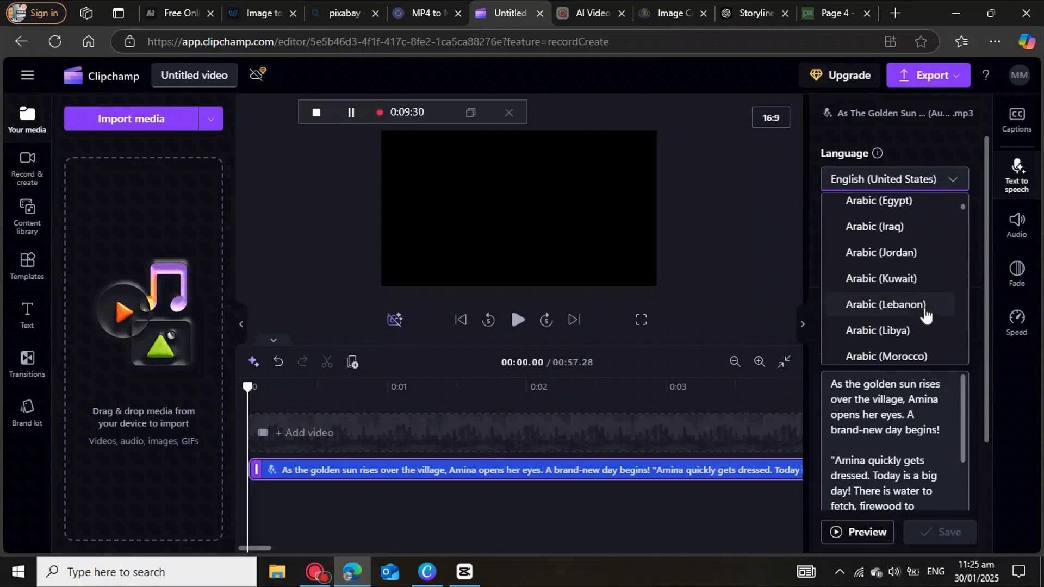
pyautogui.scroll(-5, 926, 314)
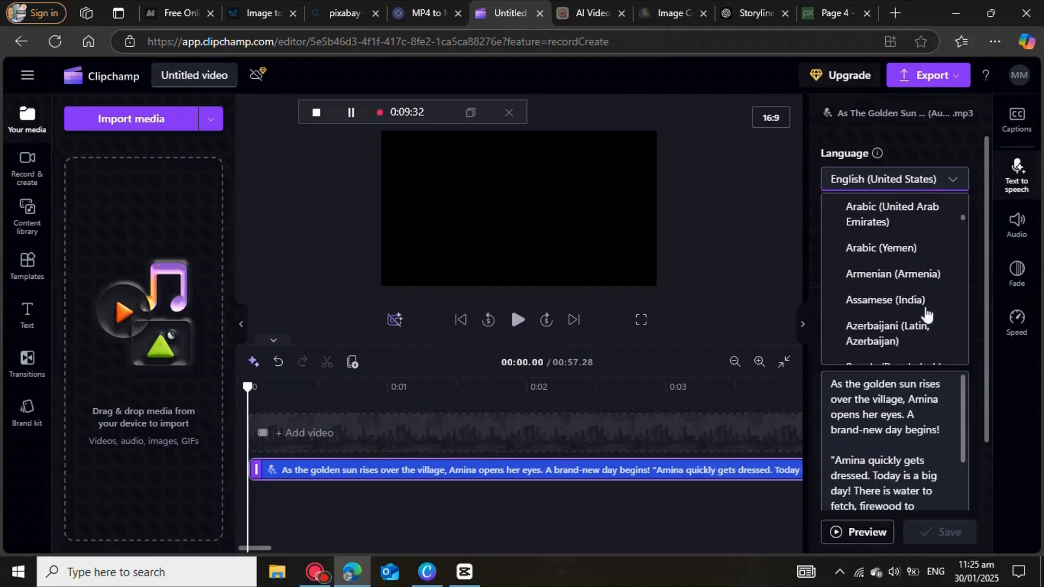
pyautogui.scroll(-3, 926, 315)
pyautogui.scroll(10, 926, 314)
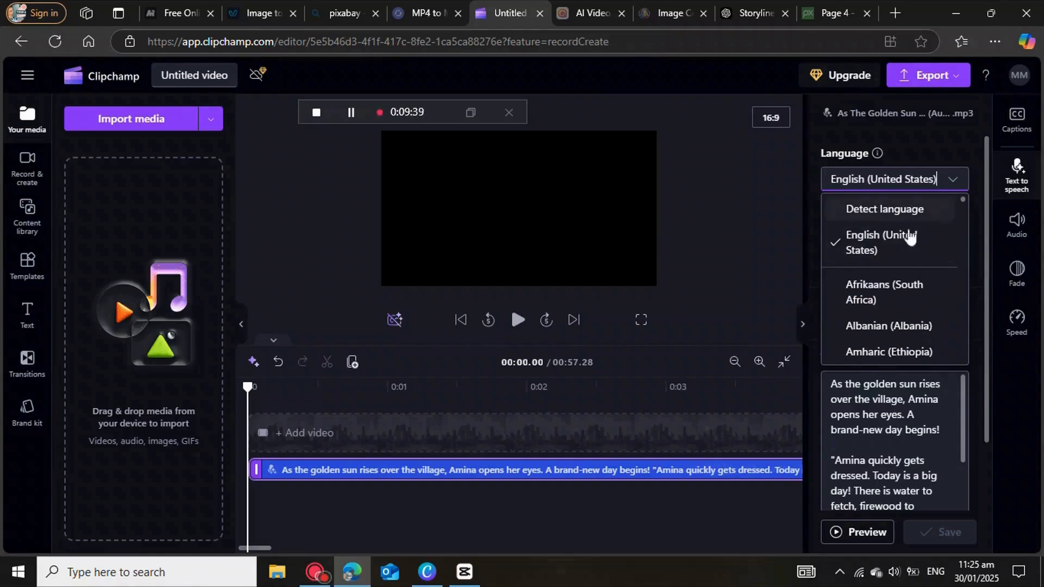
pyautogui.click(870, 292)
pyautogui.click(958, 243)
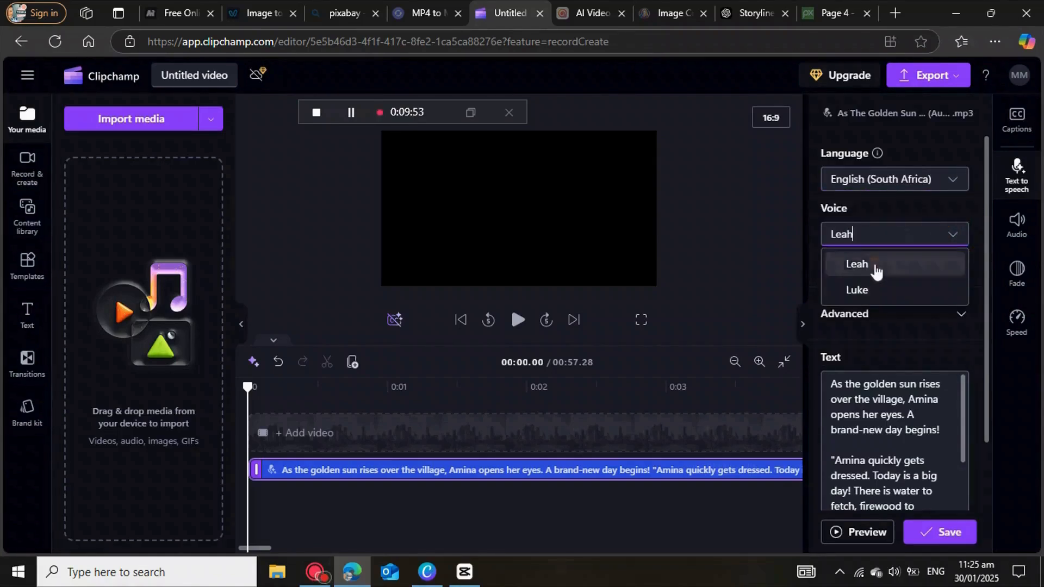
pyautogui.click(859, 264)
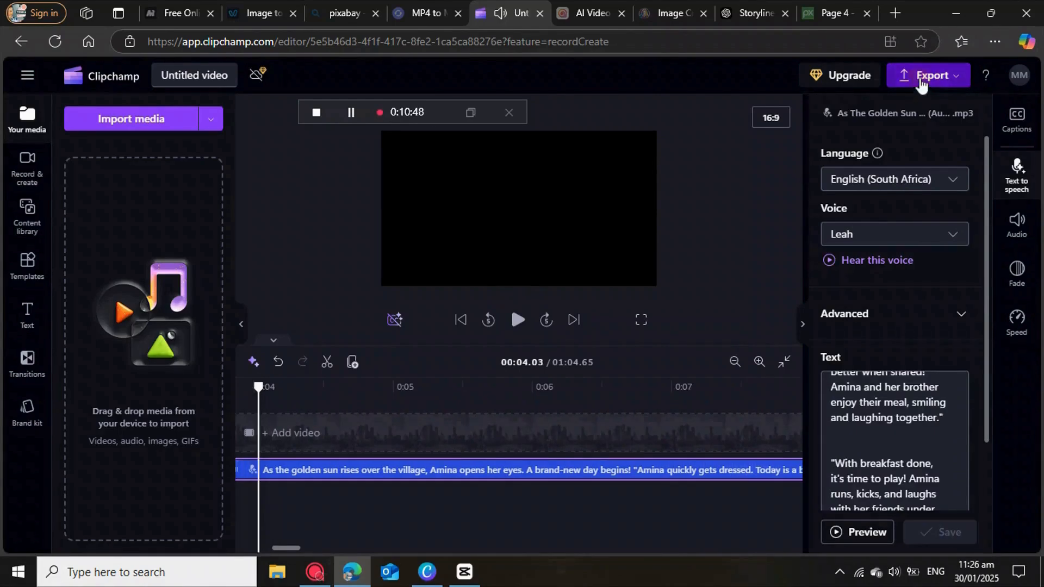
# Export the narration project at 720p and choose the Microsoft account for the sign-in request
pyautogui.click(920, 80)
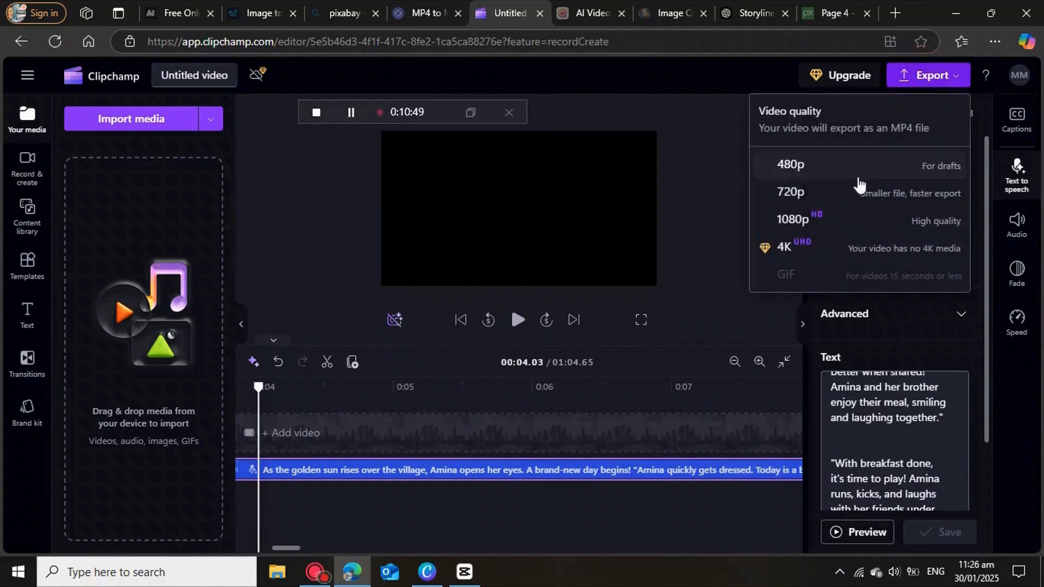
pyautogui.click(822, 194)
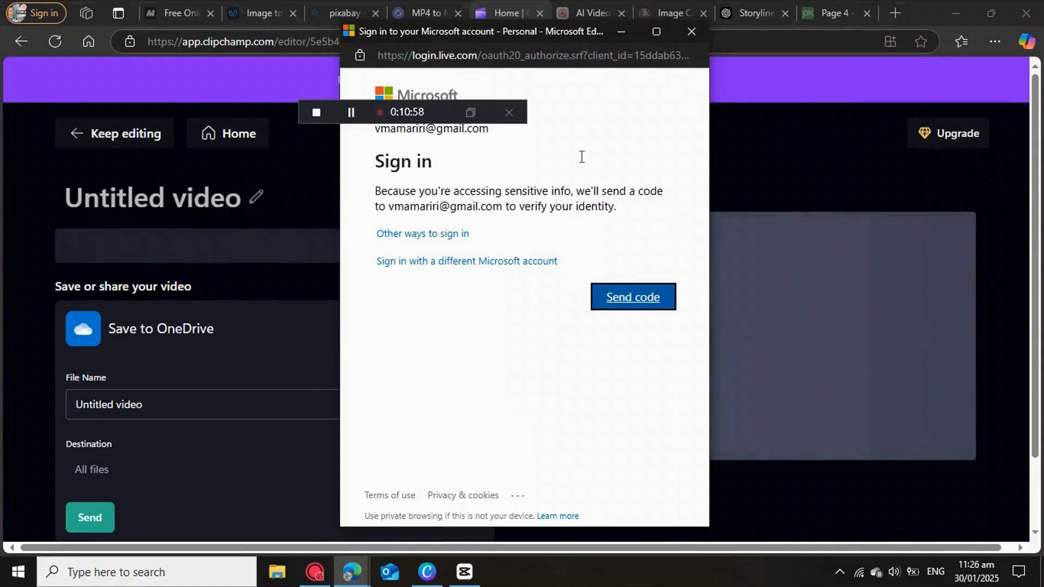
pyautogui.click(416, 129)
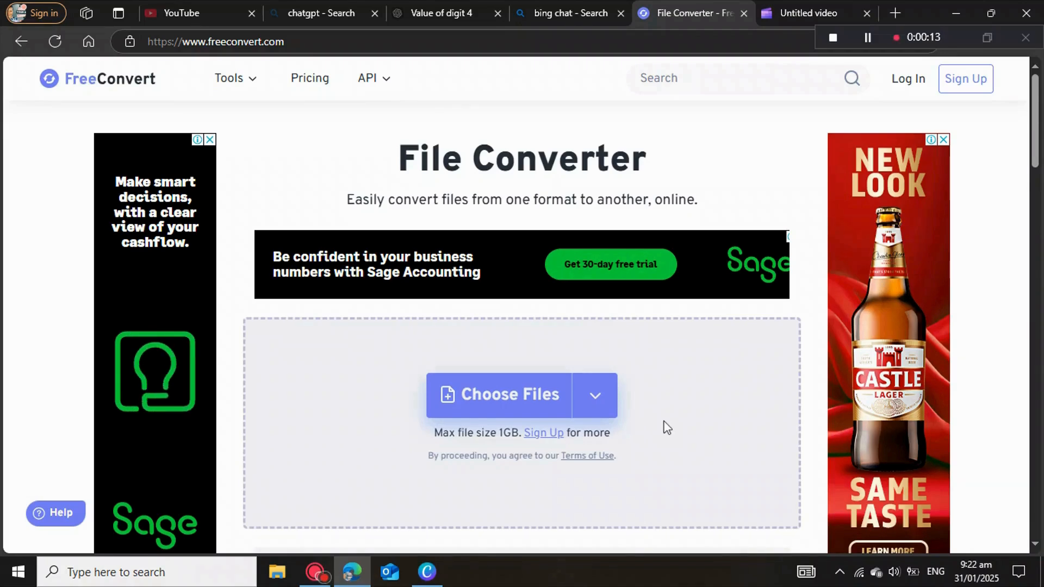
# In FreeConvert, add the MP4 file Untitled video - Made with Clipchamp (27) from Downloads and start converting it
pyautogui.moveTo(596, 396)
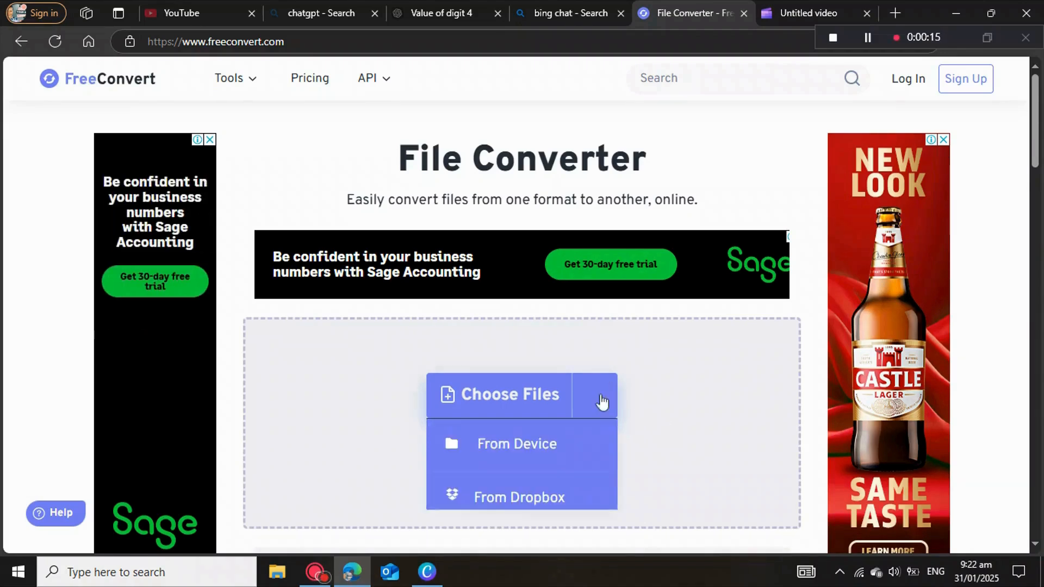
pyautogui.click(546, 393)
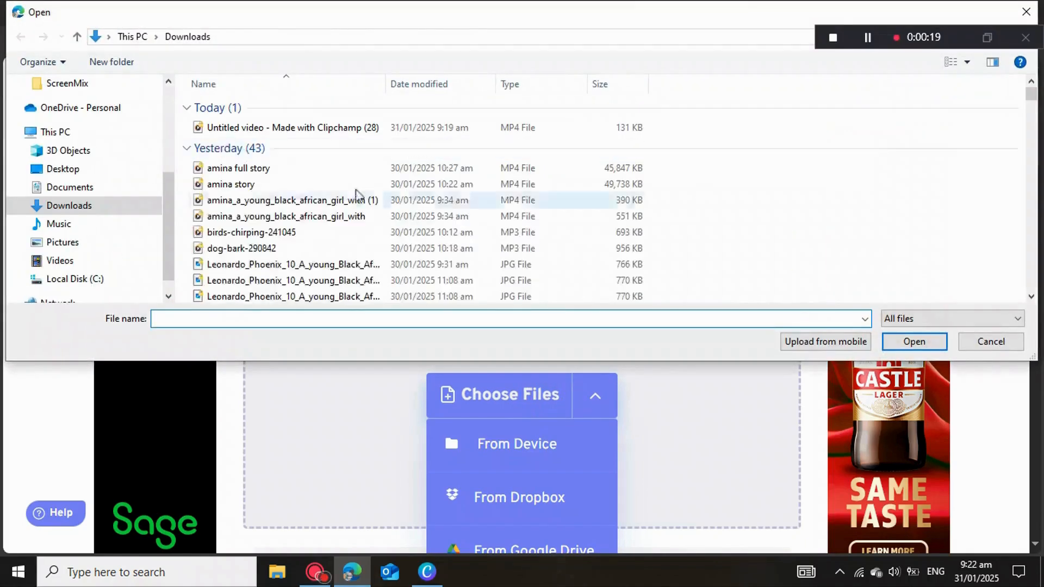
pyautogui.scroll(-1, 223, 127)
pyautogui.scroll(-2, 228, 141)
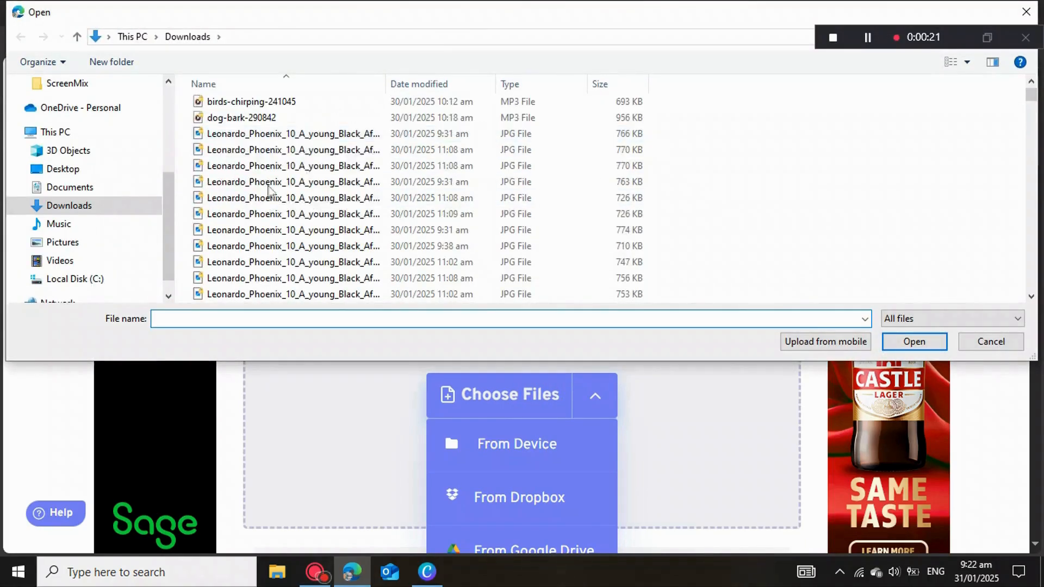
pyautogui.scroll(-3, 204, 214)
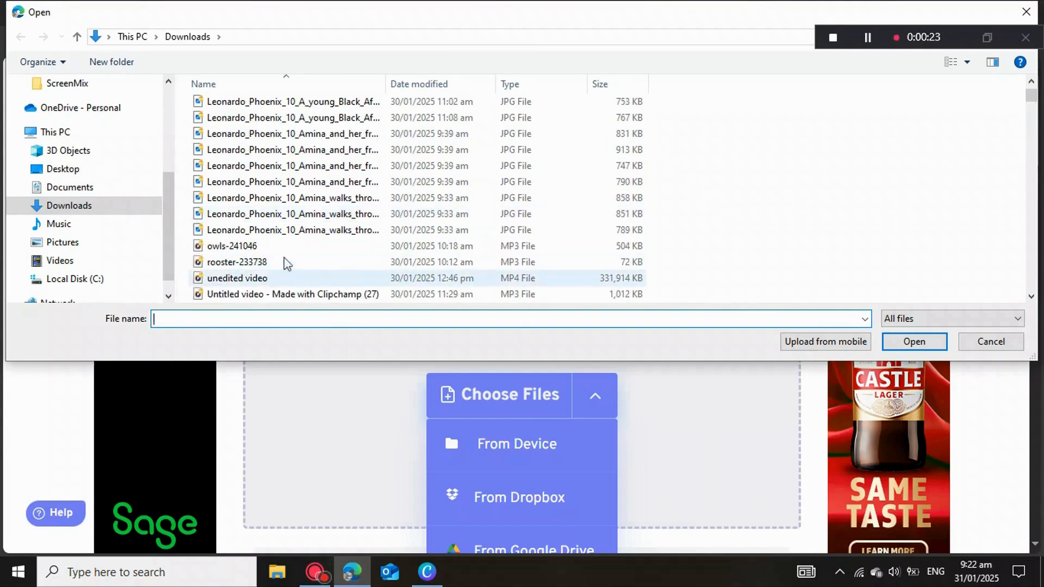
pyautogui.scroll(-1, 280, 244)
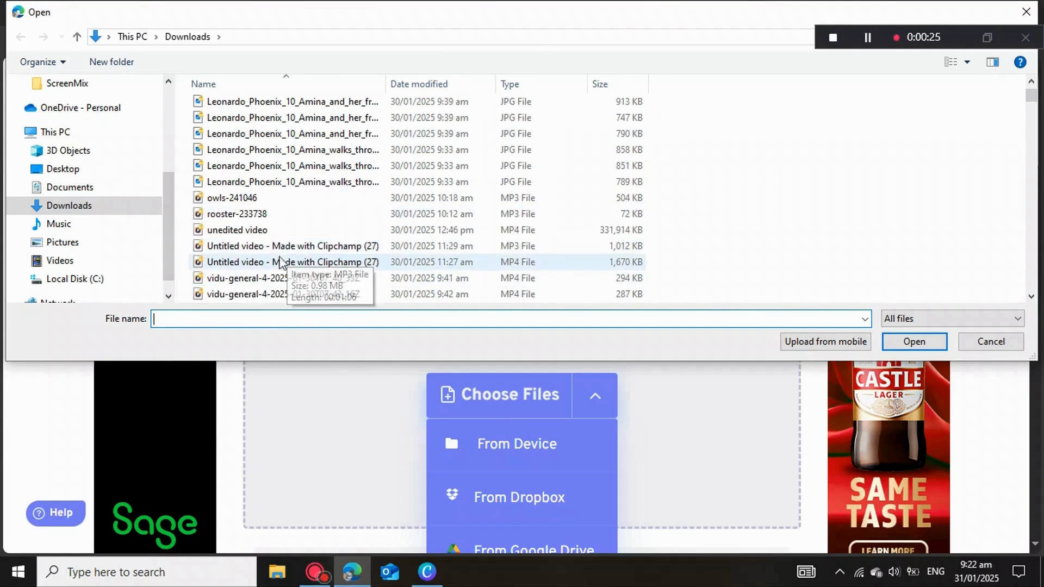
pyautogui.click(283, 261)
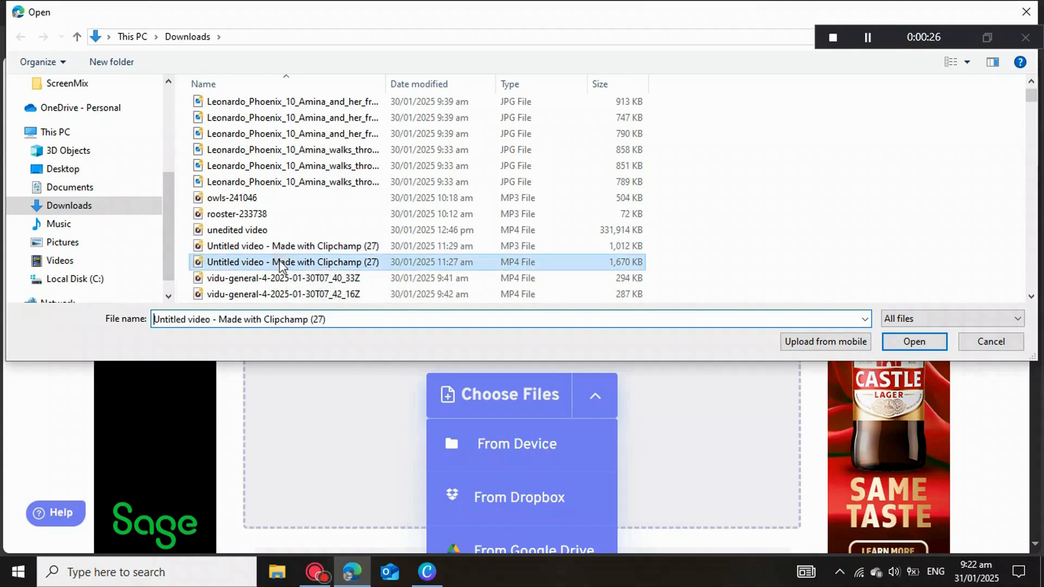
pyautogui.click(912, 348)
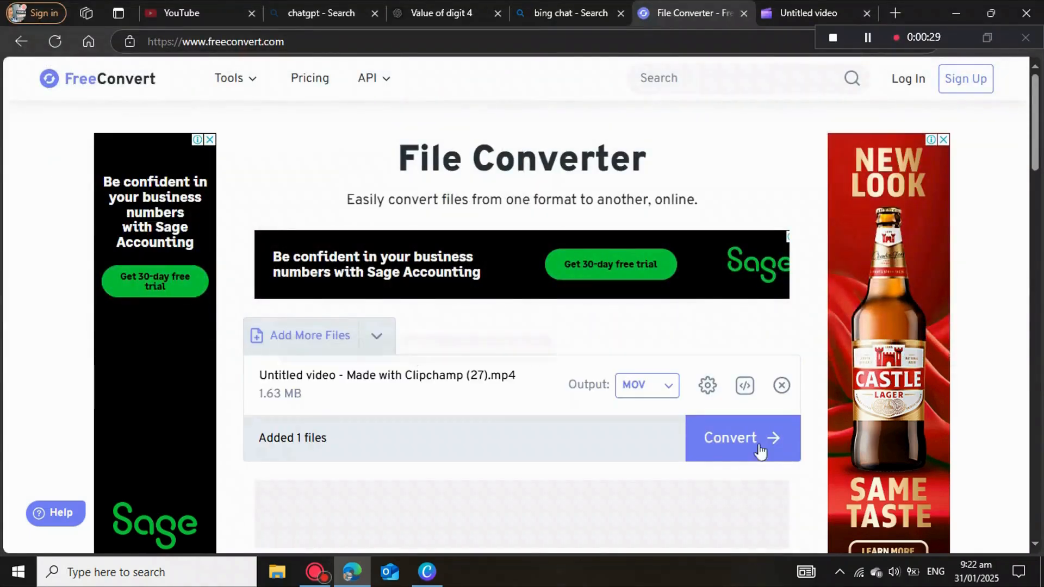
pyautogui.click(736, 447)
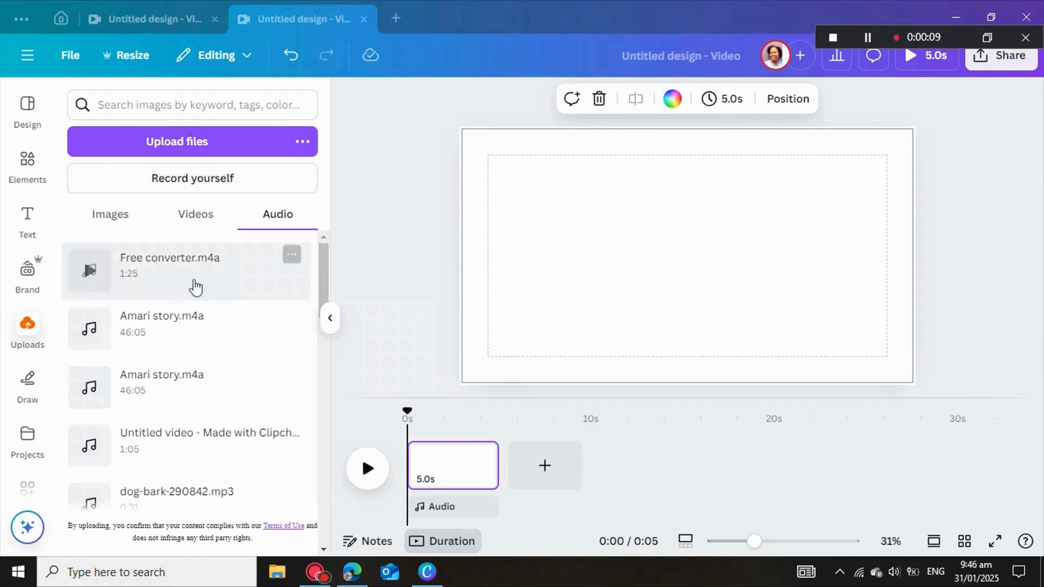
# In the blank Canva video design, add the uploaded Amari story.m4a audio and append four empty pages to the timeline
pyautogui.click(277, 215)
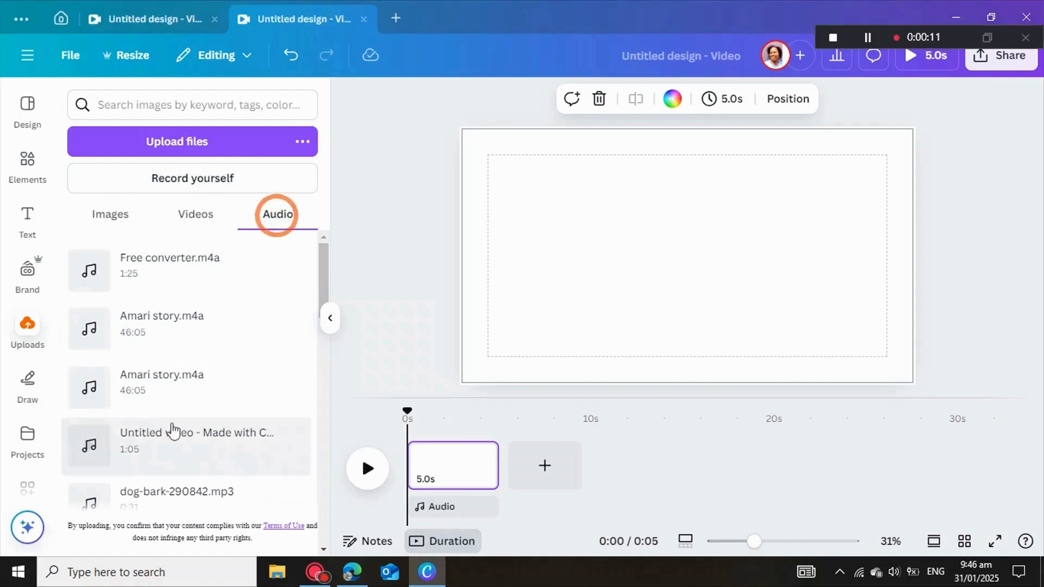
pyautogui.click(166, 340)
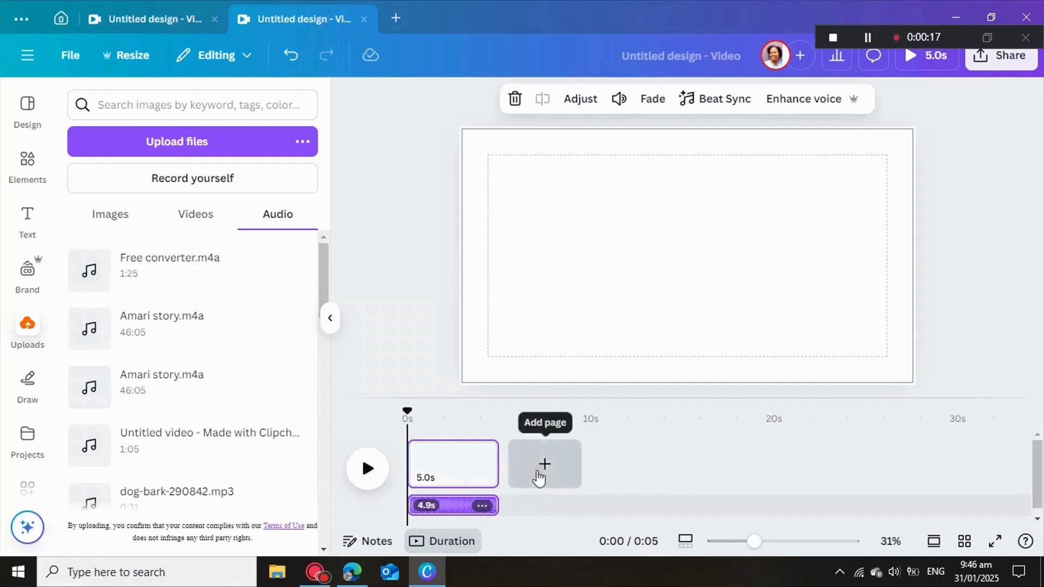
pyautogui.click(535, 471)
pyautogui.click(643, 467)
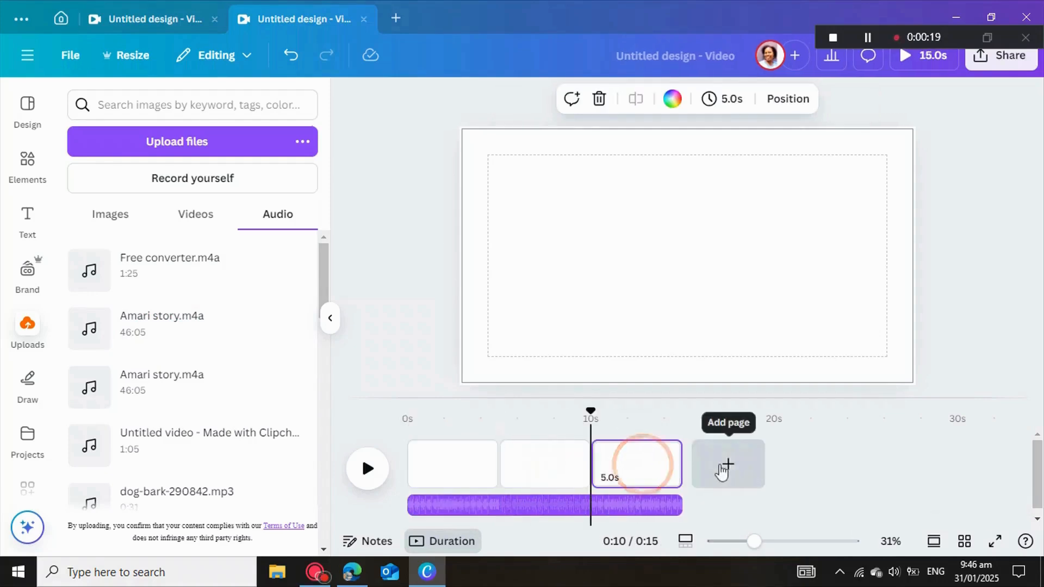
pyautogui.click(725, 464)
pyautogui.click(828, 489)
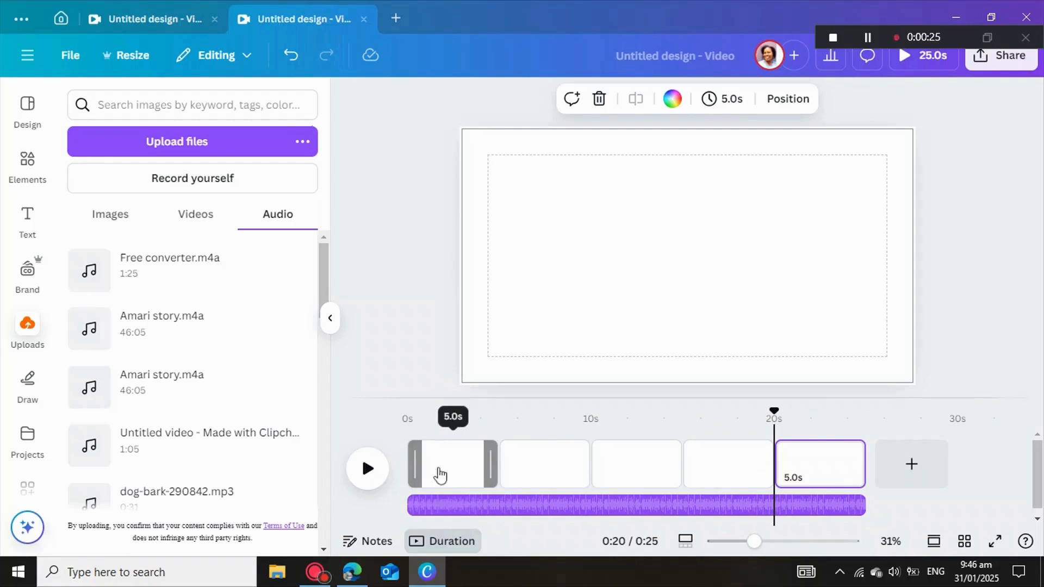
# Place the uploaded 3.7-second clip of the girl sitting on cushions on the first page and set it as background
pyautogui.click(442, 469)
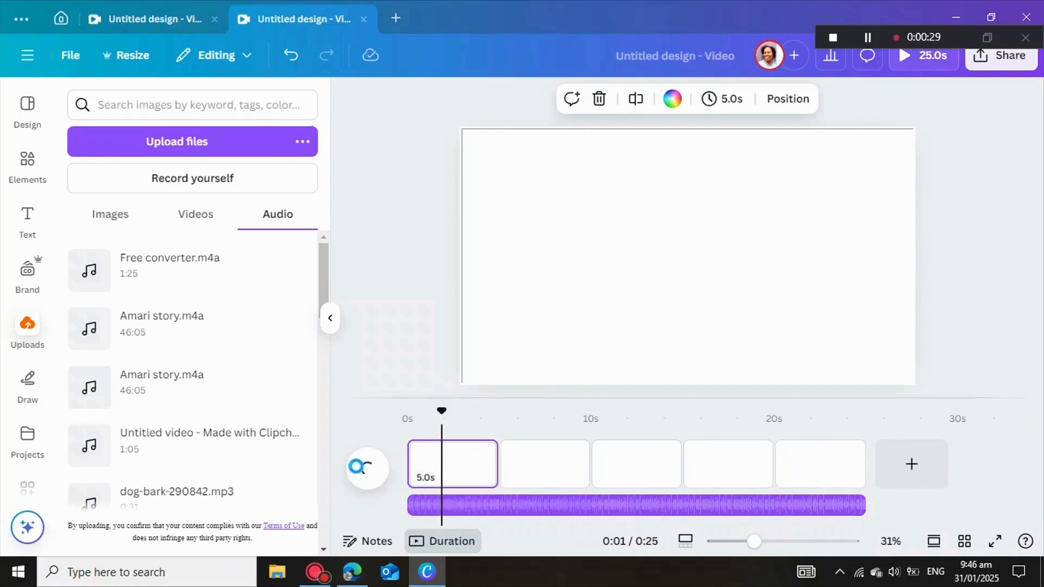
pyautogui.click(192, 217)
pyautogui.scroll(-2, 163, 408)
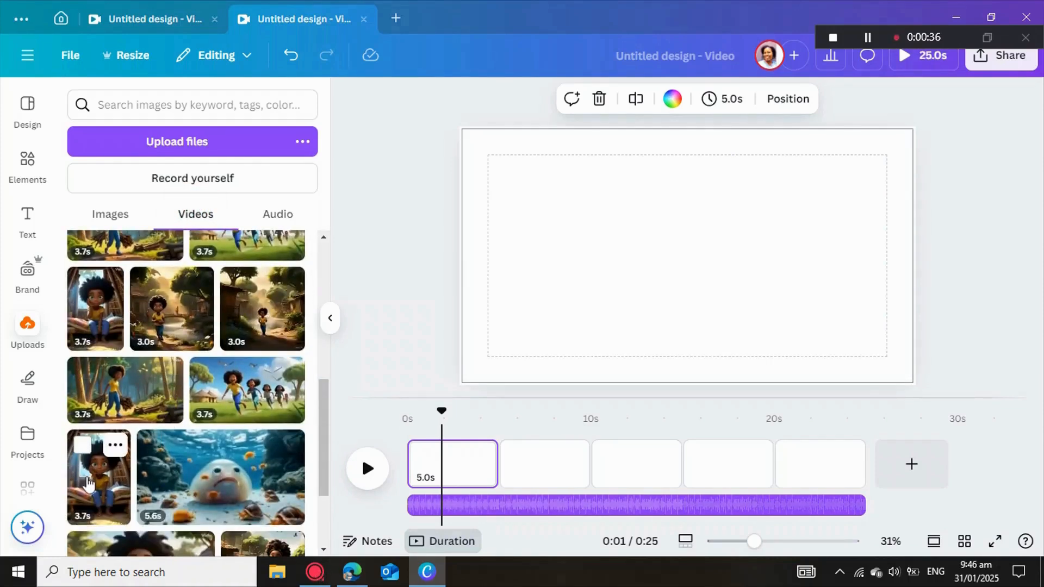
pyautogui.click(87, 476)
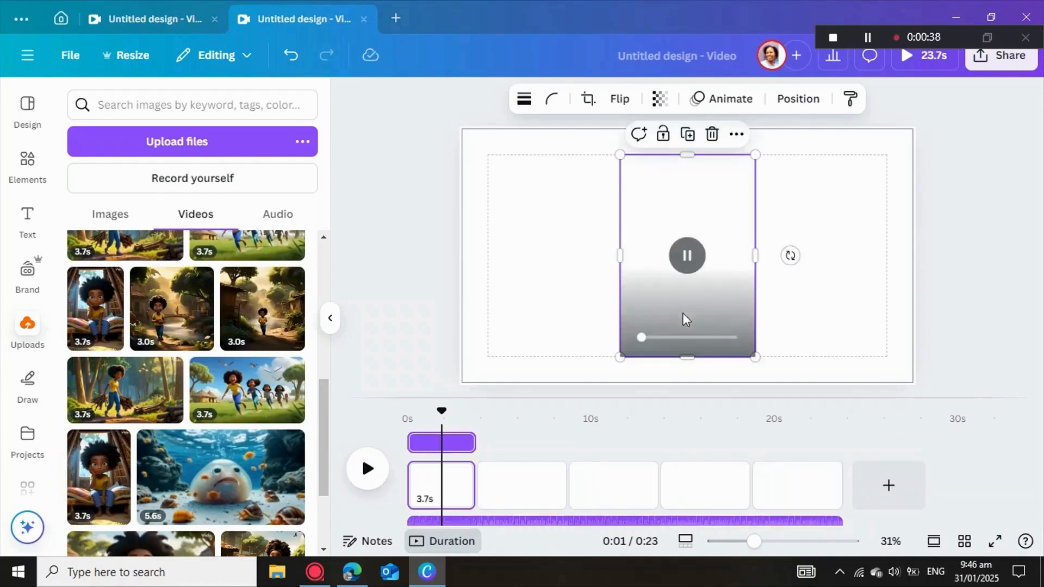
pyautogui.rightClick(717, 319)
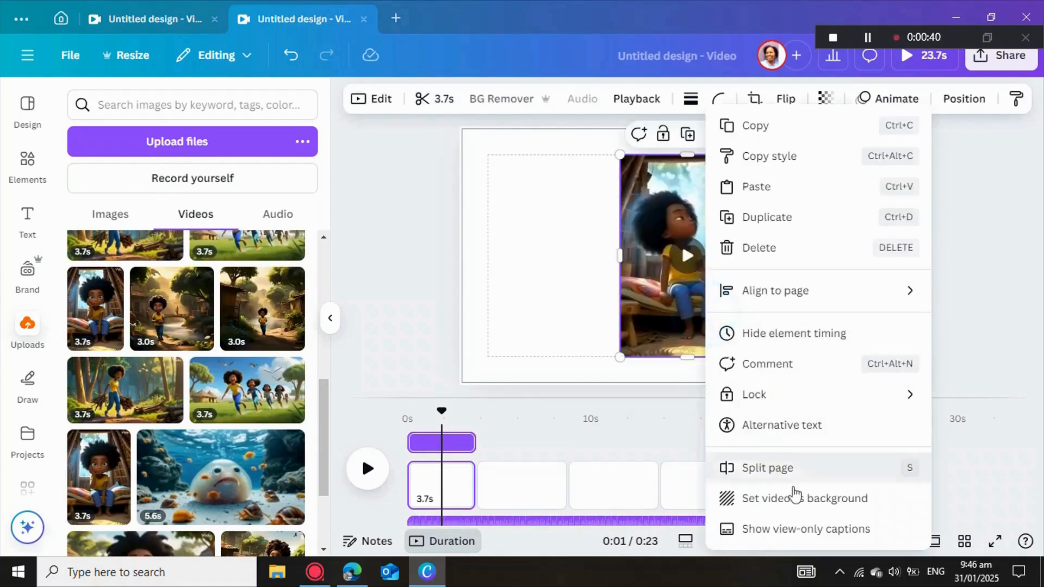
pyautogui.click(782, 511)
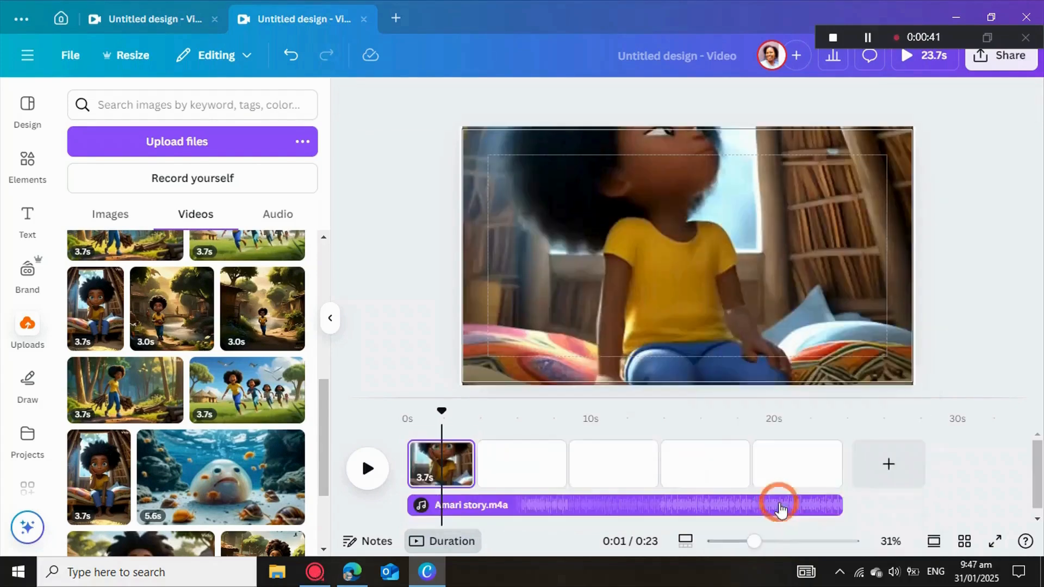
# Select the second page and browse the uploaded videos for a clip to put on it
pyautogui.click(529, 469)
pyautogui.scroll(-3, 169, 482)
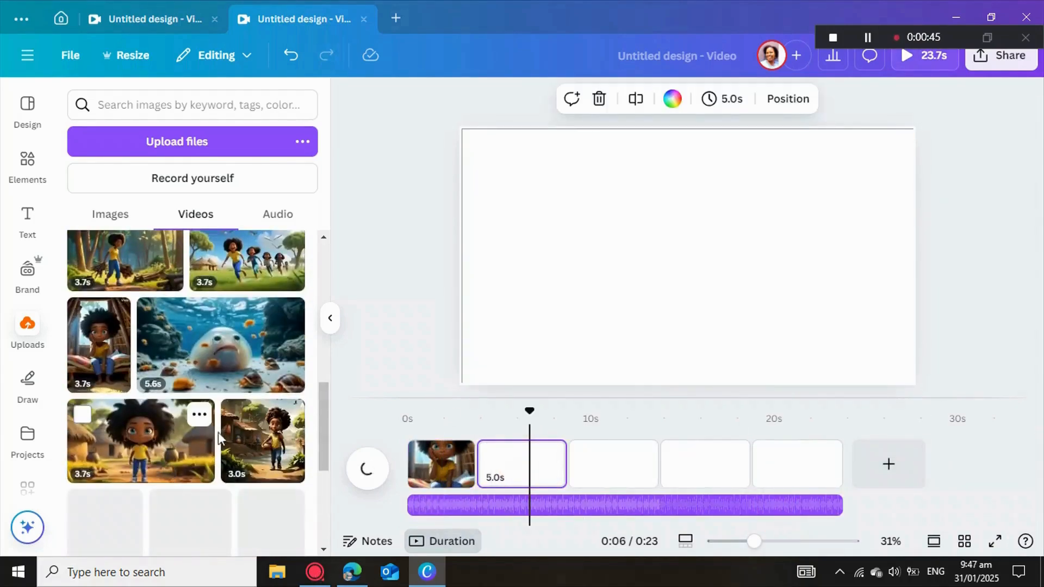
pyautogui.scroll(-3, 218, 435)
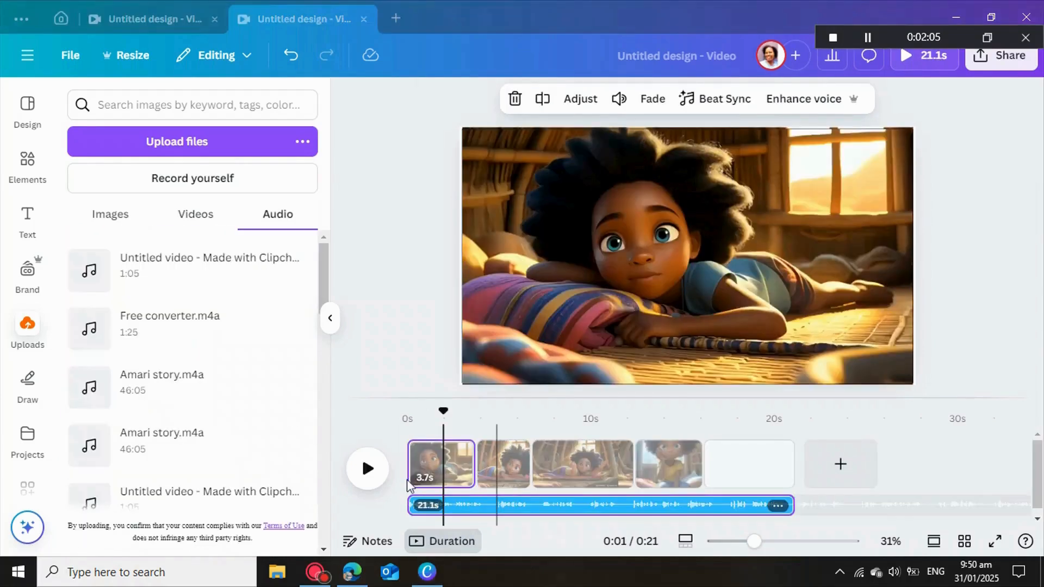
# Play the preview of the timeline to check the clips against the audio
pyautogui.click(368, 469)
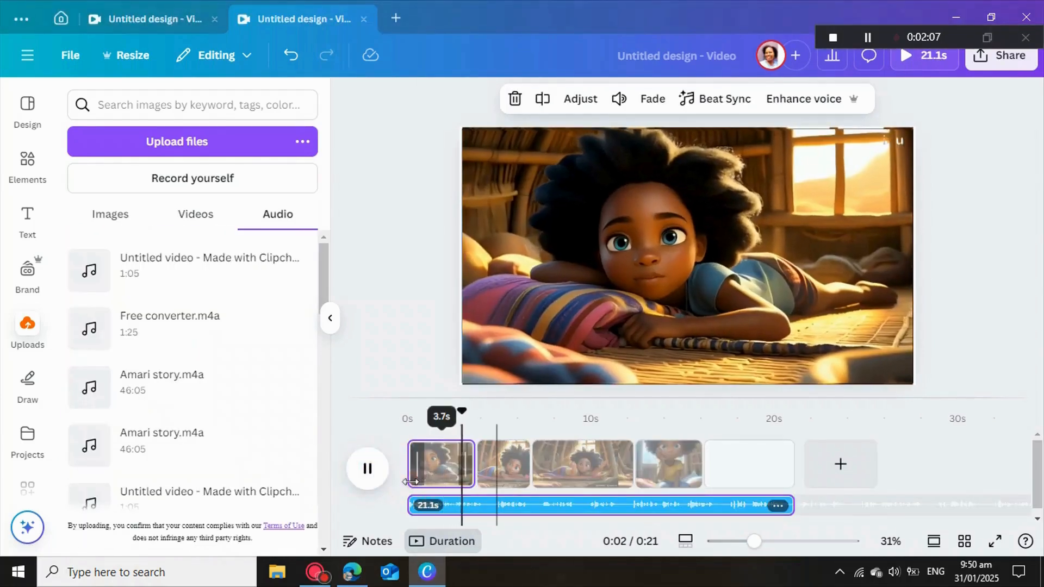
pyautogui.click(368, 471)
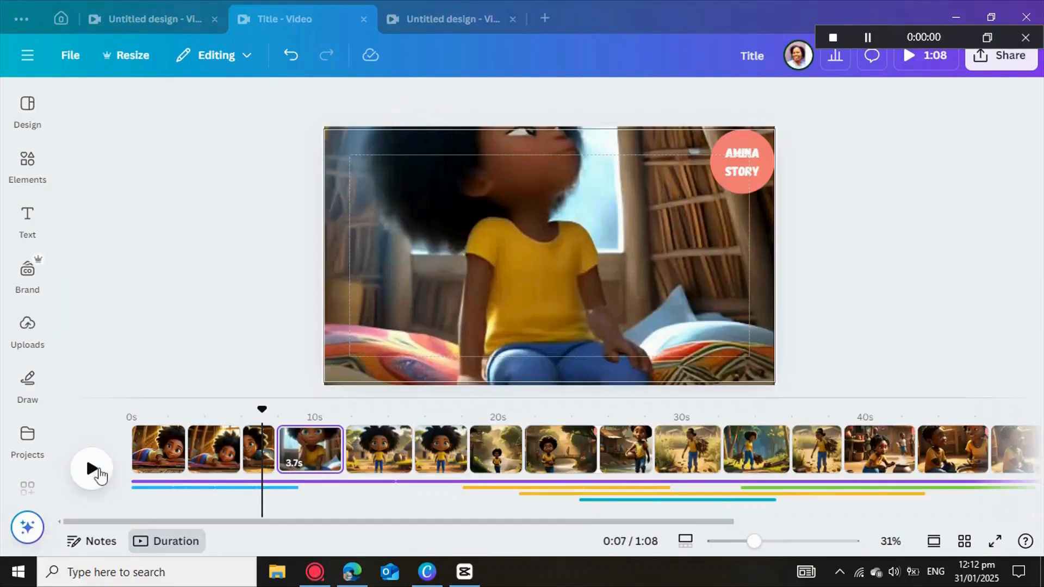
pyautogui.click(96, 468)
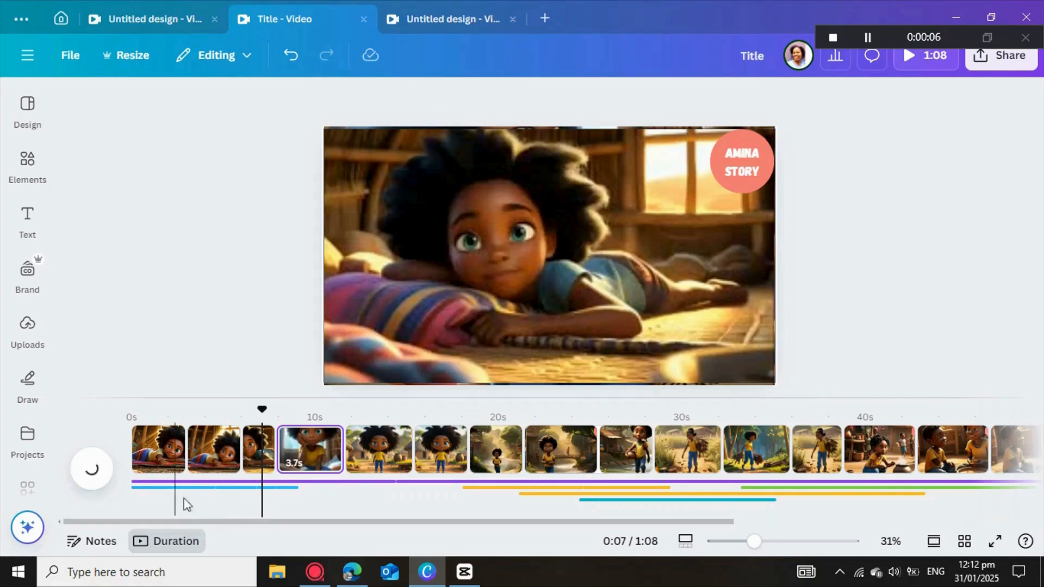
# Add a Circle Wipe transition between the first and second clips of the Title video
pyautogui.moveTo(185, 464)
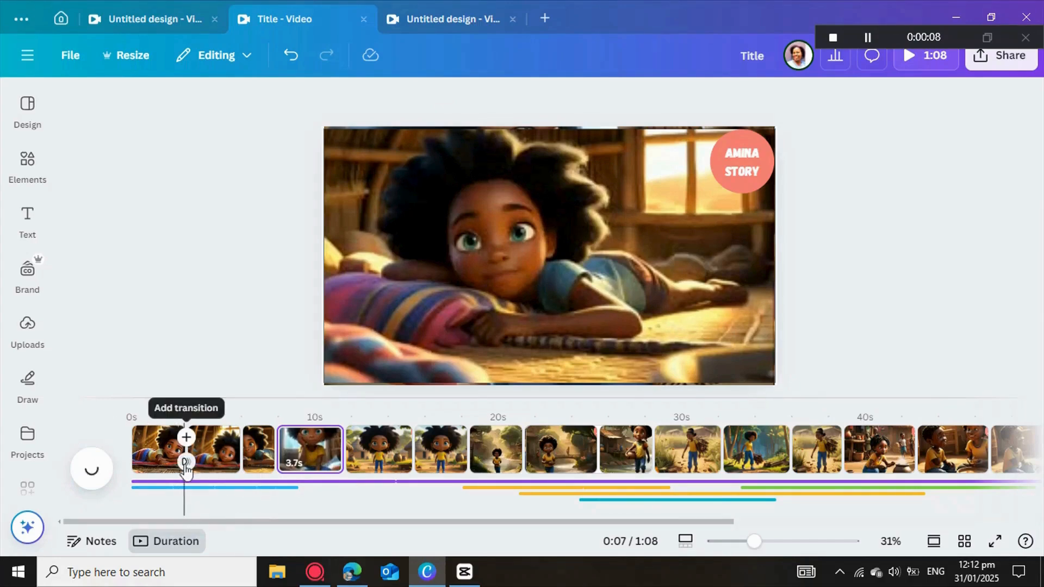
pyautogui.click(186, 462)
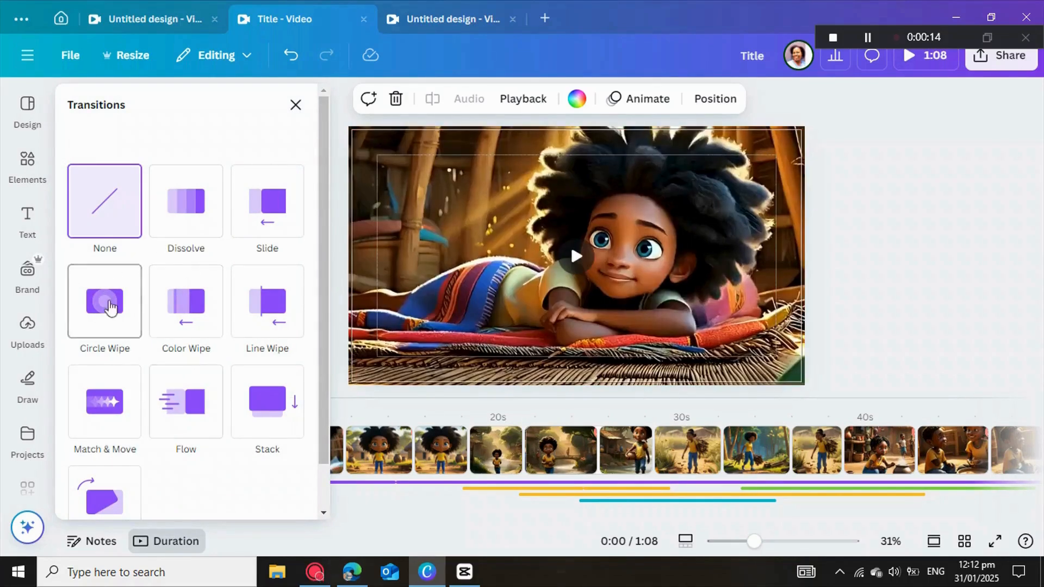
pyautogui.click(98, 320)
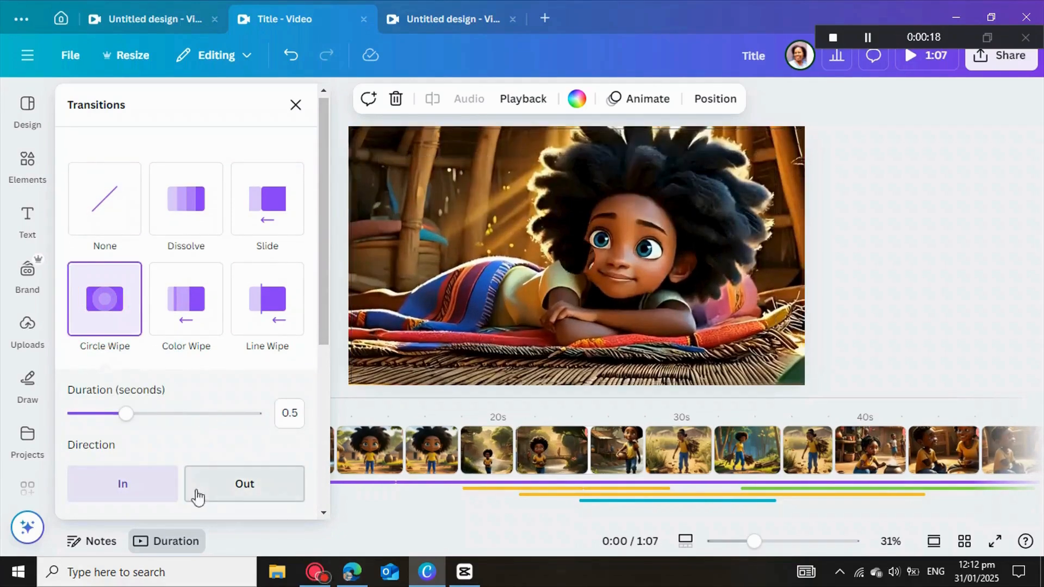
# Set the Circle Wipe transition's direction to Out and apply it between all pages of the video
pyautogui.click(238, 487)
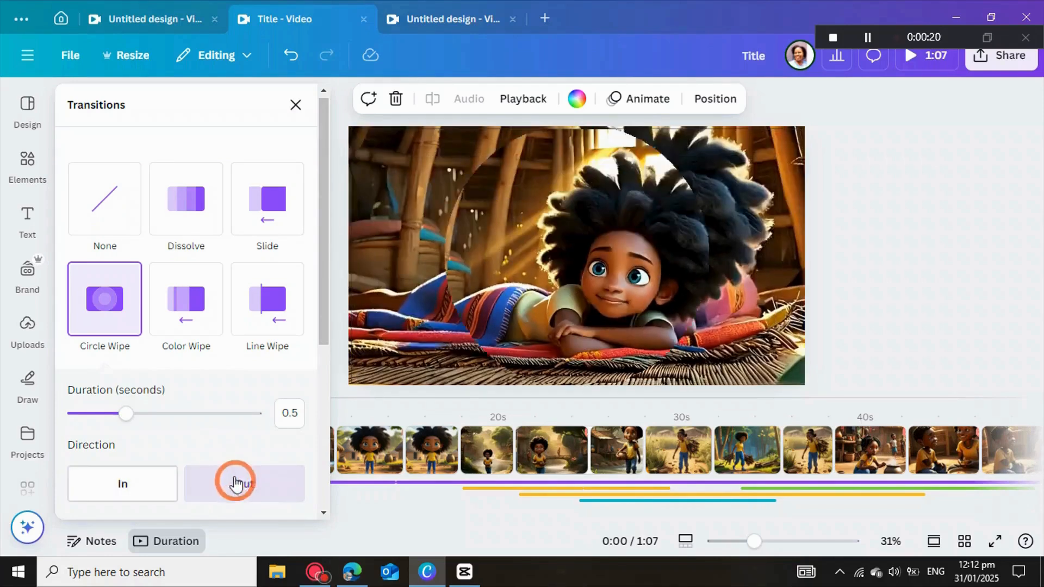
pyautogui.scroll(-5, 229, 484)
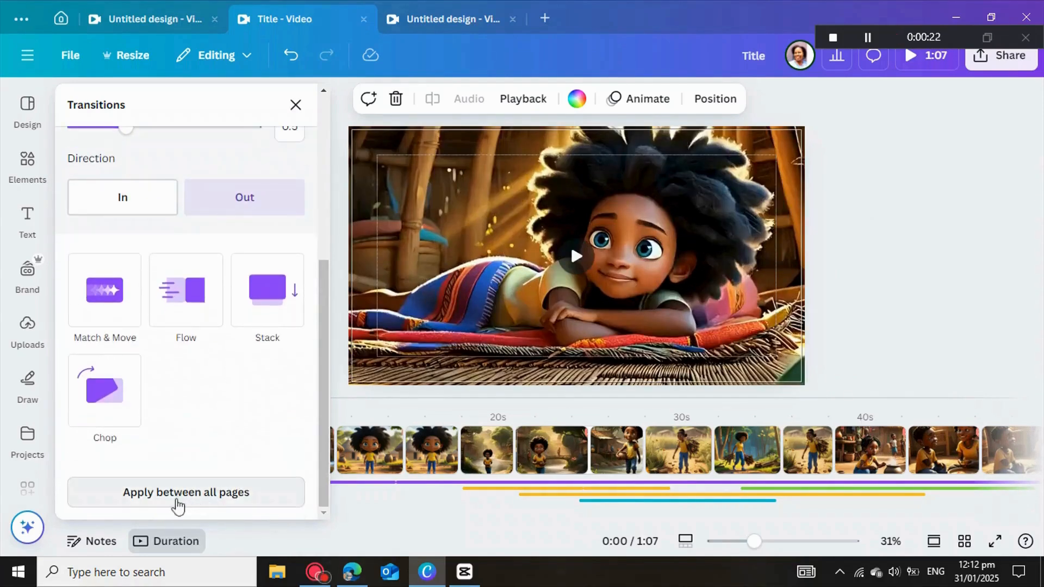
pyautogui.click(176, 498)
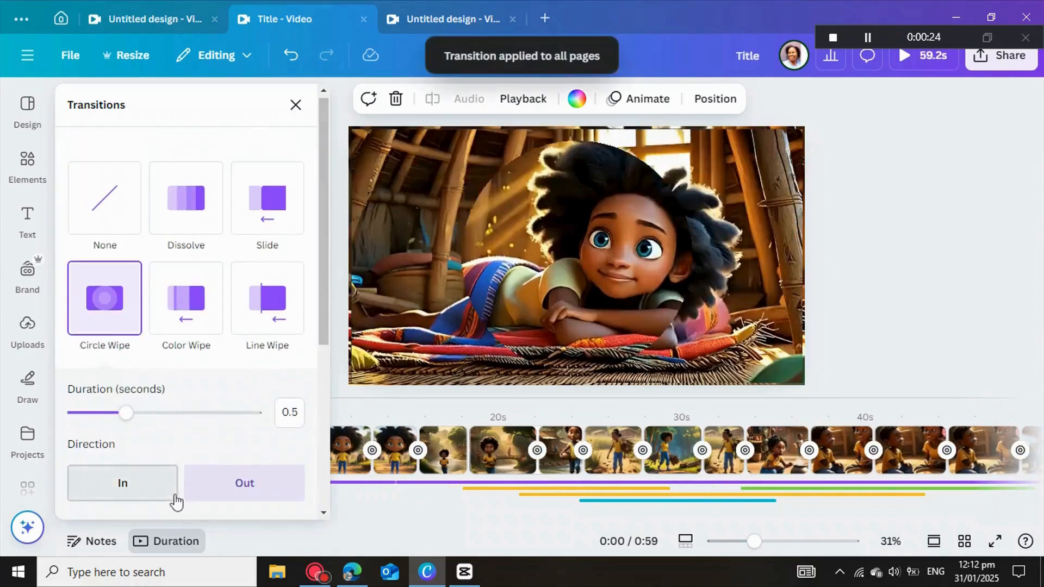
pyautogui.click(297, 105)
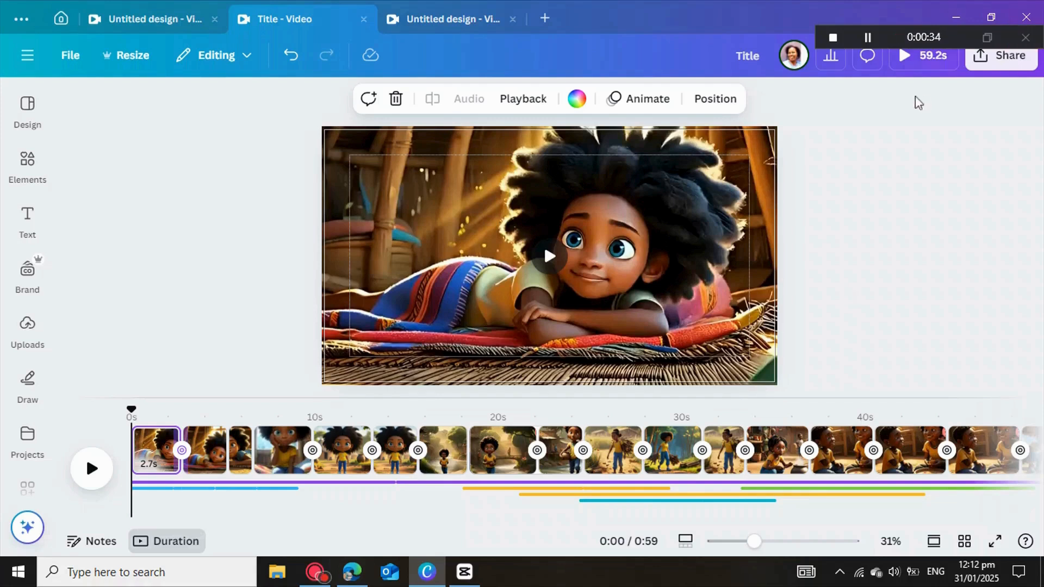
# Download all pages of the design as an MP4 video in 1080p (HD) quality
pyautogui.click(980, 60)
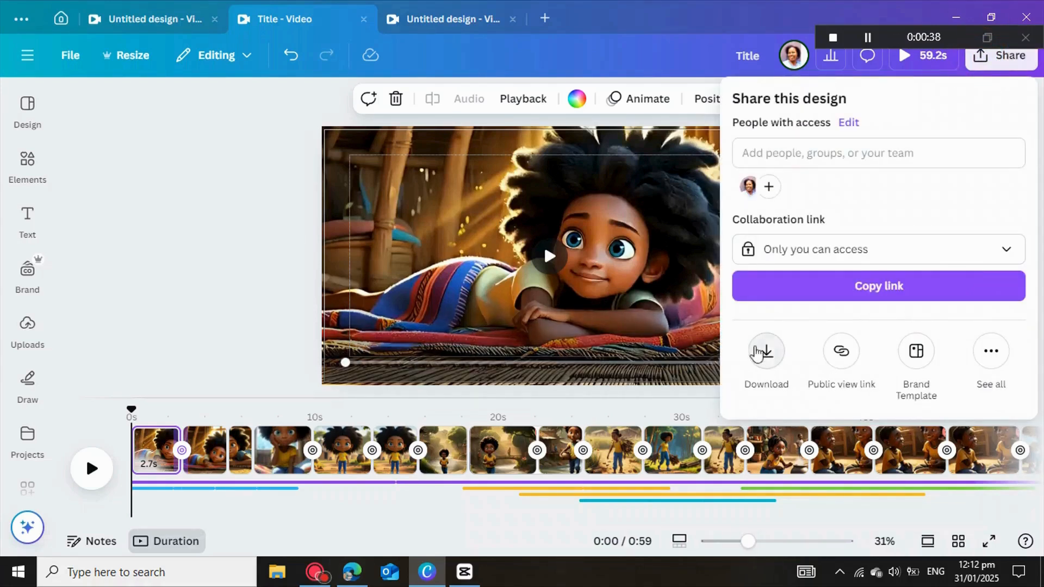
pyautogui.click(767, 351)
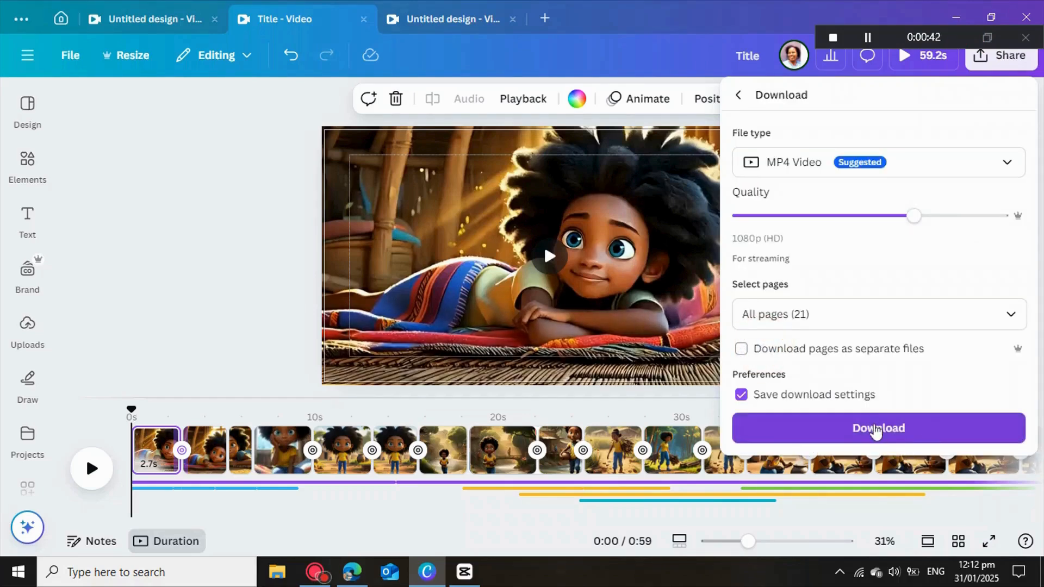
pyautogui.click(876, 431)
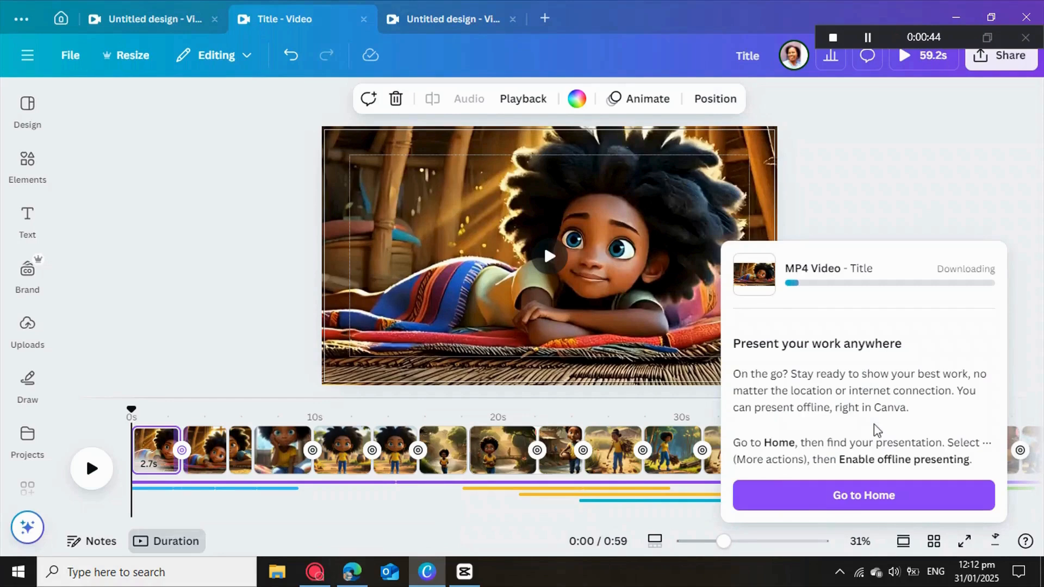